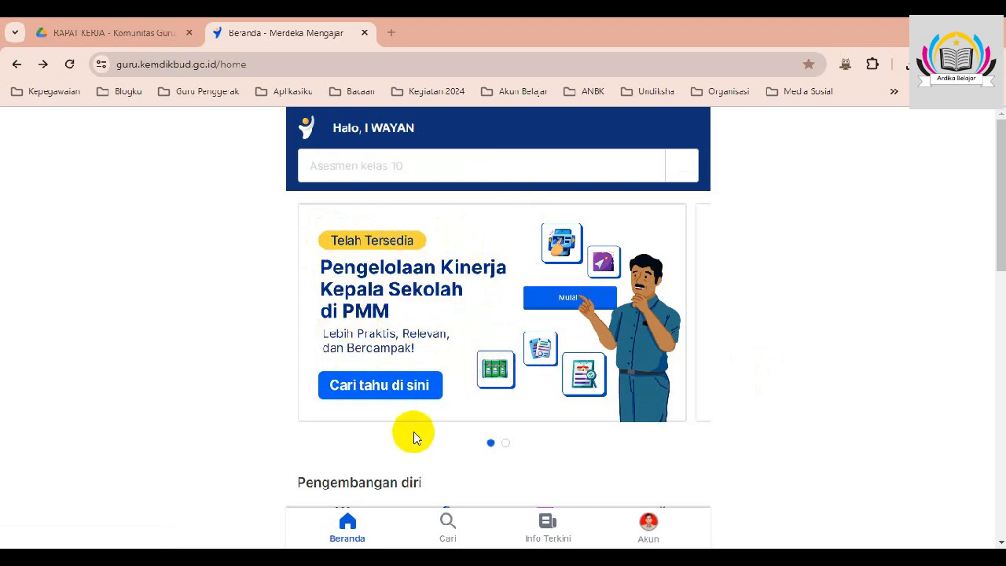
- Open the Pengelolaan Kinerja service from the Pengembangan diri section of the home page
{"action": "scroll", "coordinate": [415, 434], "scroll_direction": "down", "scroll_amount": 1}
{"action": "scroll", "coordinate": [391, 373], "scroll_direction": "down", "scroll_amount": 1}
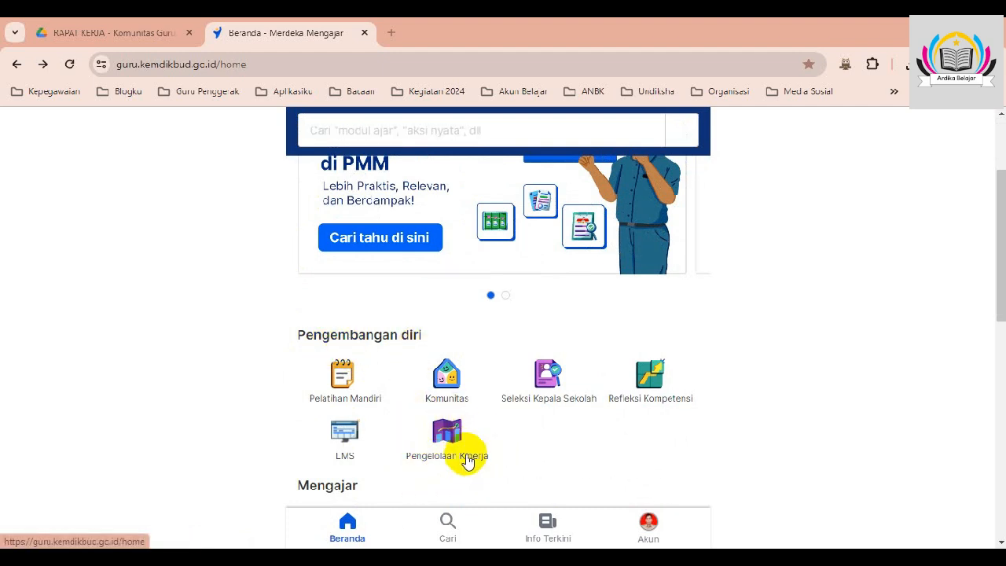
{"action": "scroll", "coordinate": [452, 442], "scroll_direction": "down", "scroll_amount": 1}
{"action": "left_click", "coordinate": [445, 366]}
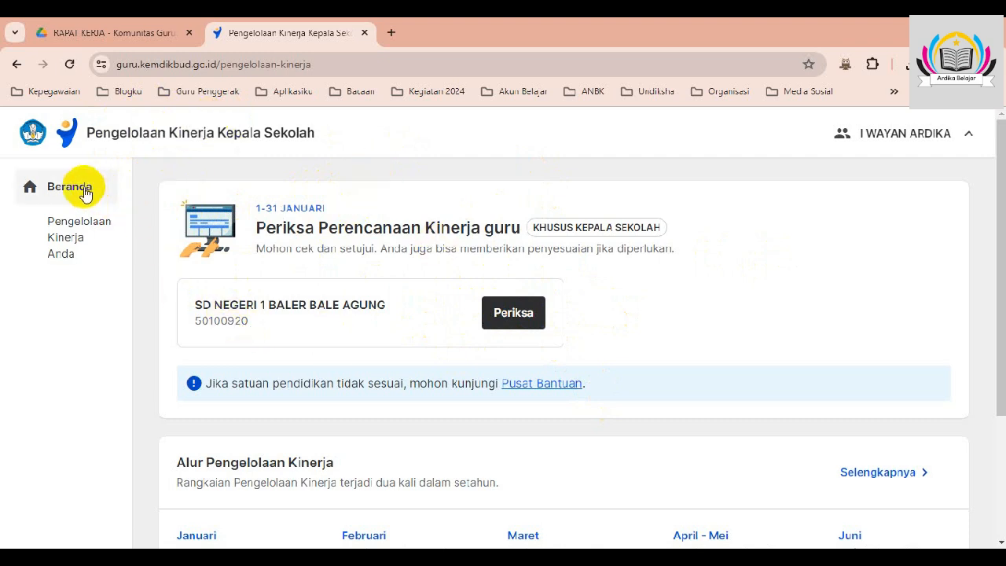
- Go to Pengelolaan Kinerja Anda and start the Perencanaan Kinerja Kepala Sekolah
{"action": "left_click", "coordinate": [65, 245]}
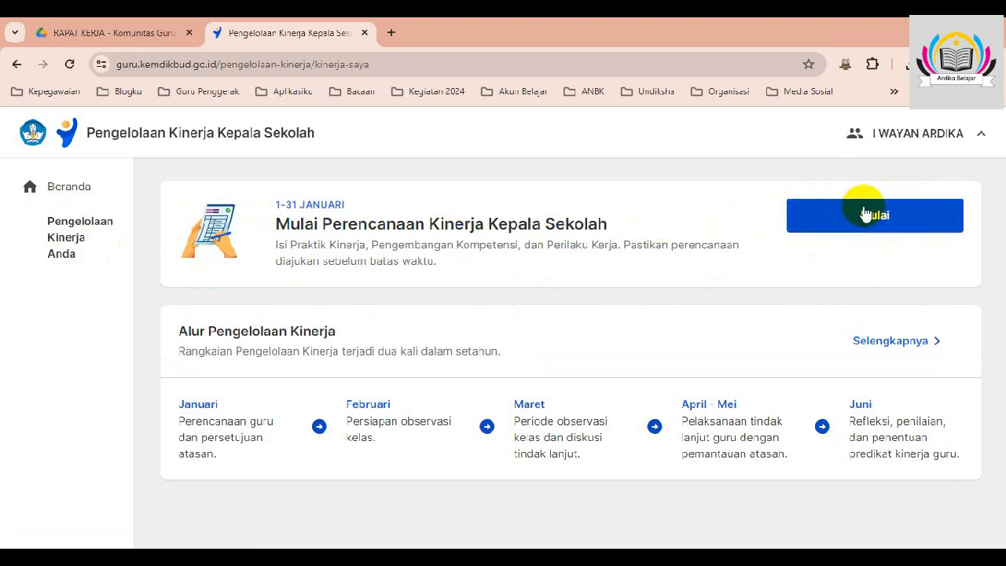
{"action": "left_click_drag", "start_coordinate": [265, 206], "coordinate": [346, 205]}
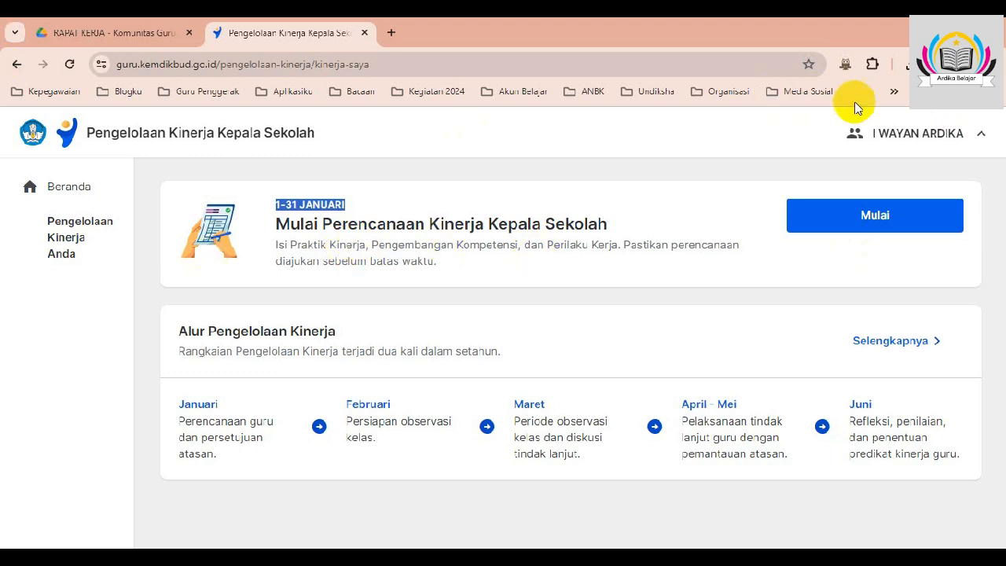
{"action": "left_click", "coordinate": [868, 214]}
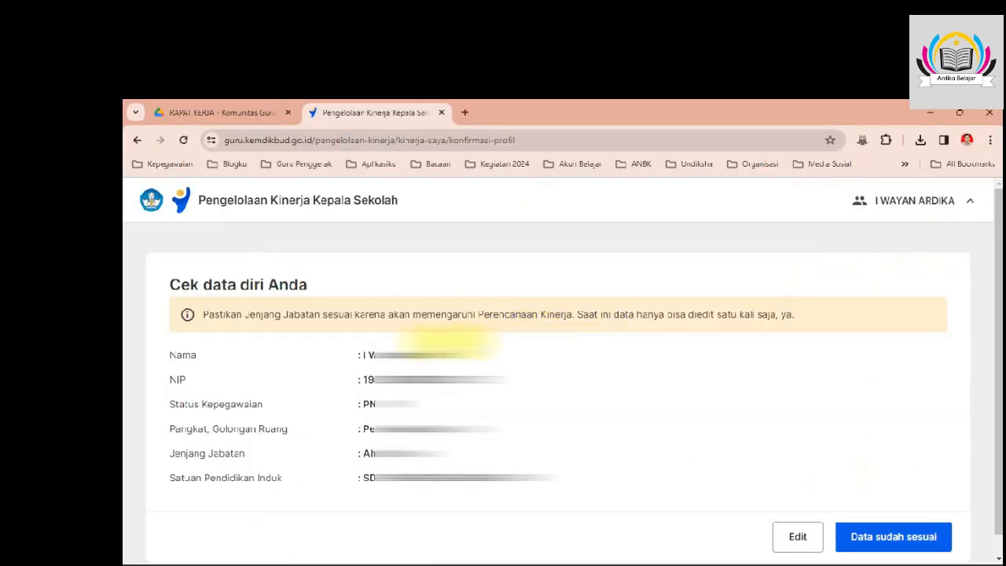
- Open the personal data for editing and review the available Pangkat, Golongan Ruang options without changing the selection
{"action": "scroll", "coordinate": [472, 399], "scroll_direction": "down", "scroll_amount": 1}
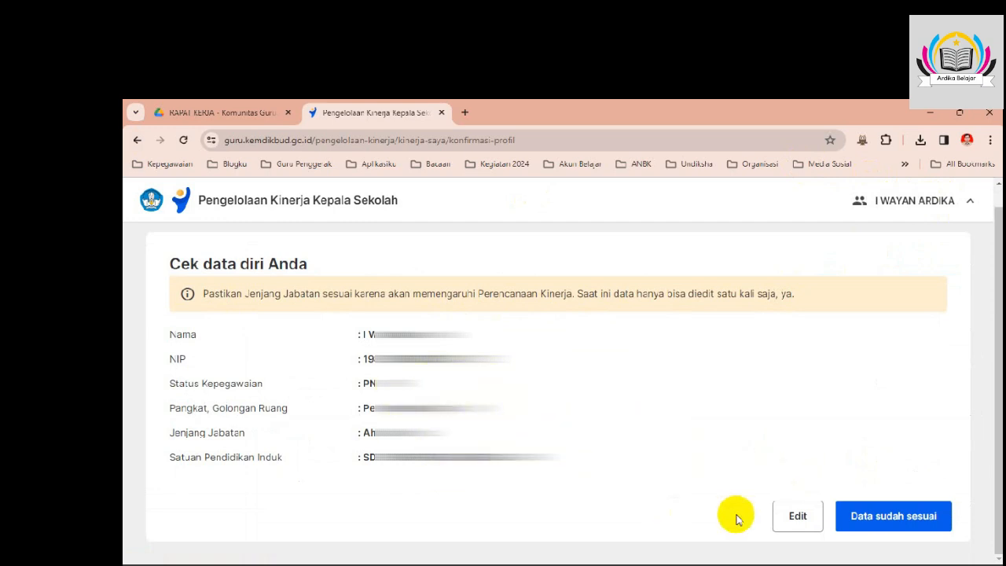
{"action": "left_click", "coordinate": [798, 519]}
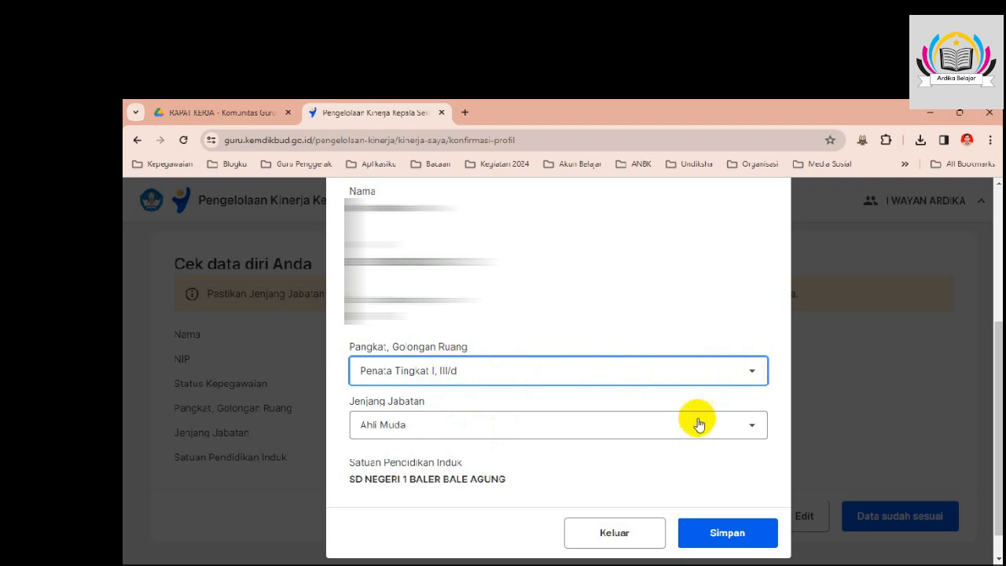
{"action": "left_click", "coordinate": [753, 376]}
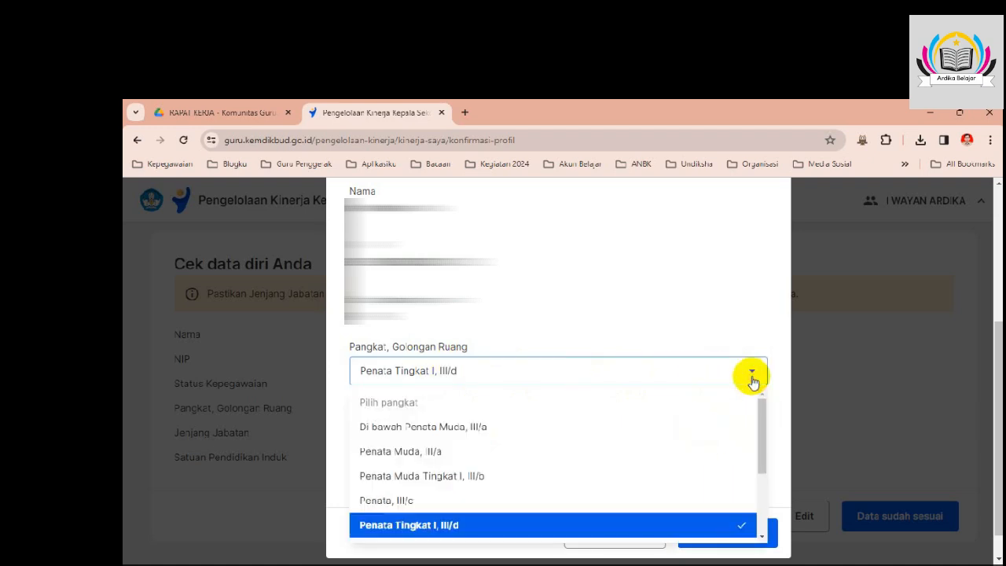
{"action": "scroll", "coordinate": [495, 444], "scroll_direction": "up", "scroll_amount": 1}
{"action": "scroll", "coordinate": [495, 444], "scroll_direction": "up", "scroll_amount": 1}
{"action": "scroll", "coordinate": [493, 442], "scroll_direction": "down", "scroll_amount": 2}
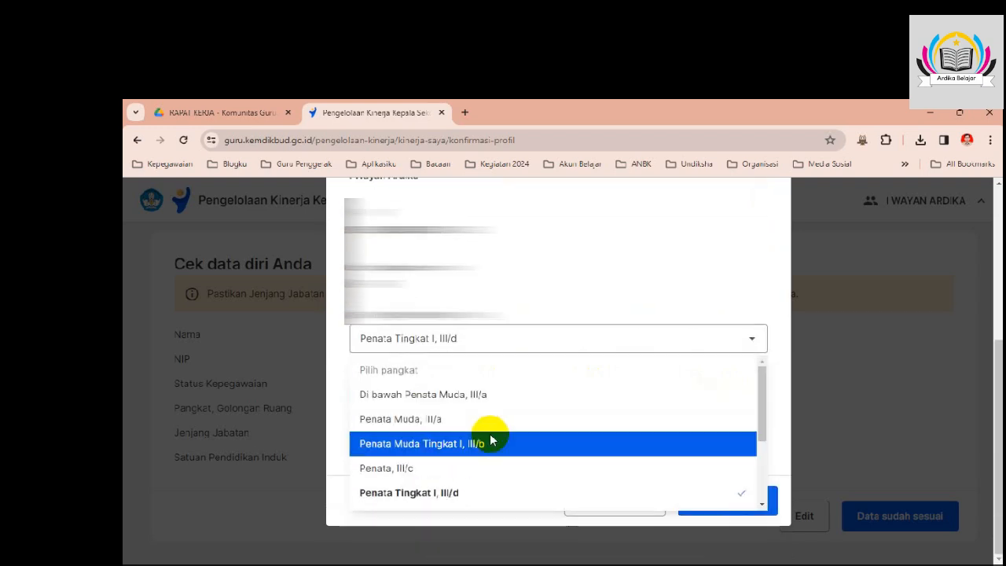
{"action": "scroll", "coordinate": [491, 440], "scroll_direction": "down", "scroll_amount": 3}
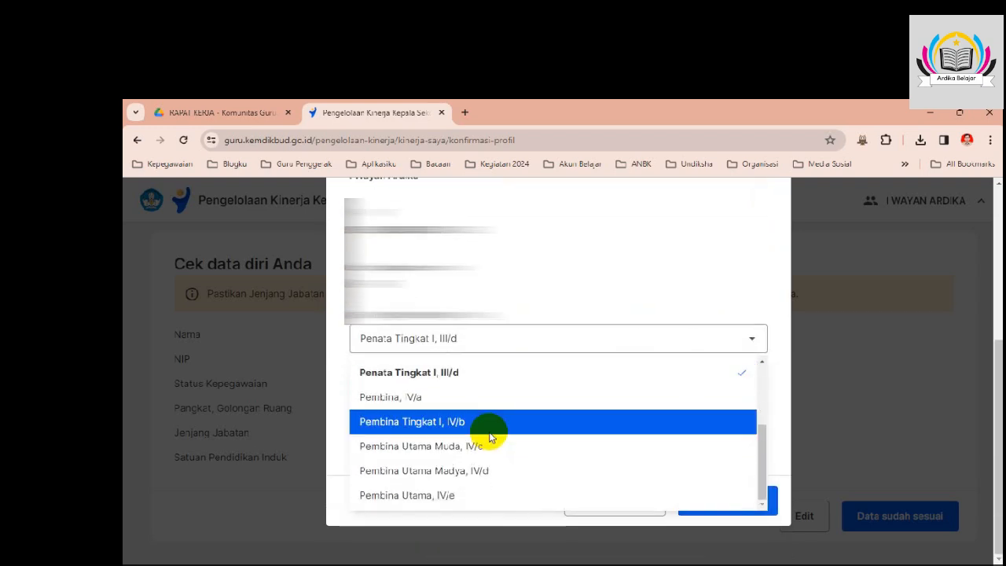
{"action": "scroll", "coordinate": [491, 437], "scroll_direction": "up", "scroll_amount": 3}
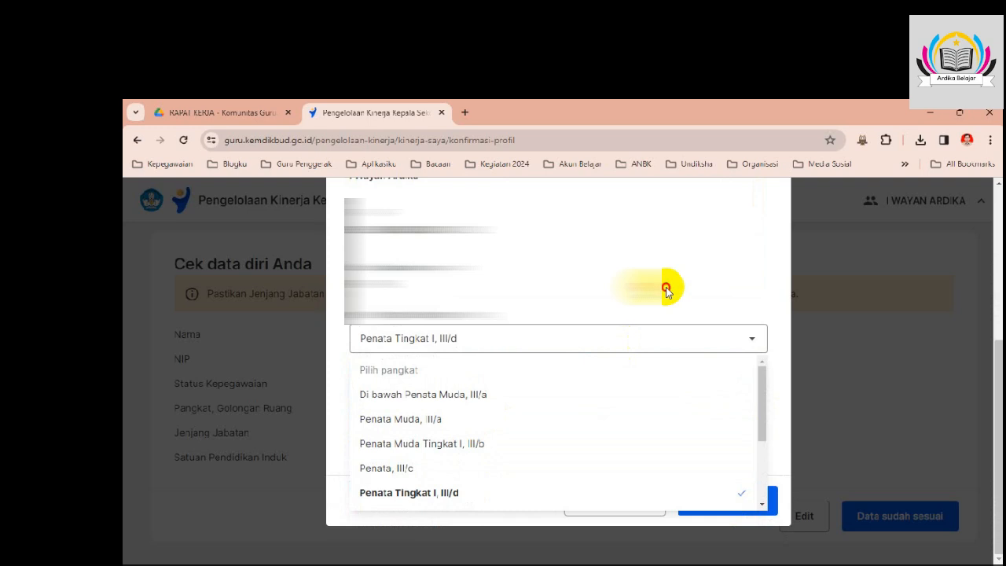
{"action": "left_click", "coordinate": [667, 288]}
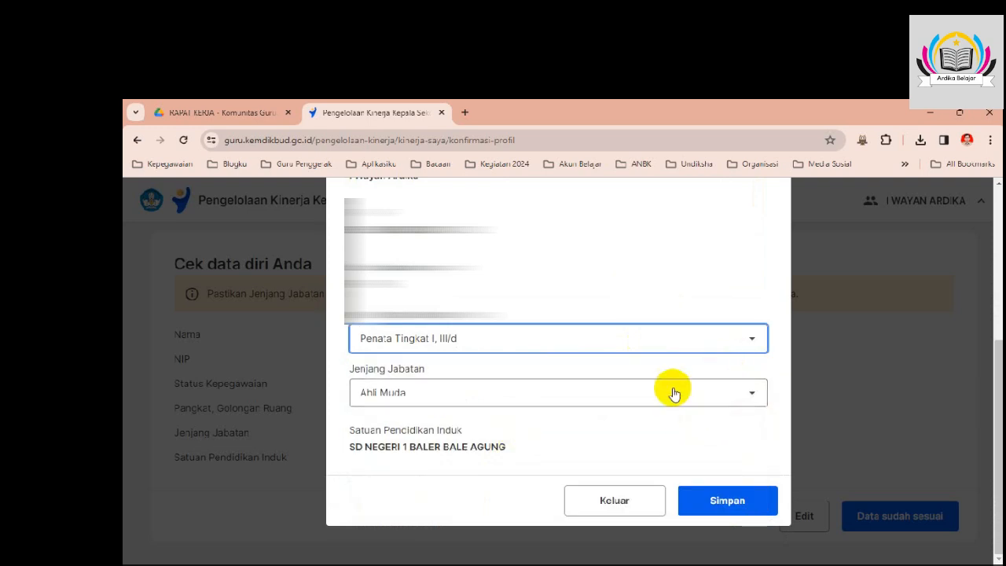
- Save the personal data and confirm that it is correct to proceed to Perencanaan Kinerja
{"action": "left_click", "coordinate": [728, 501]}
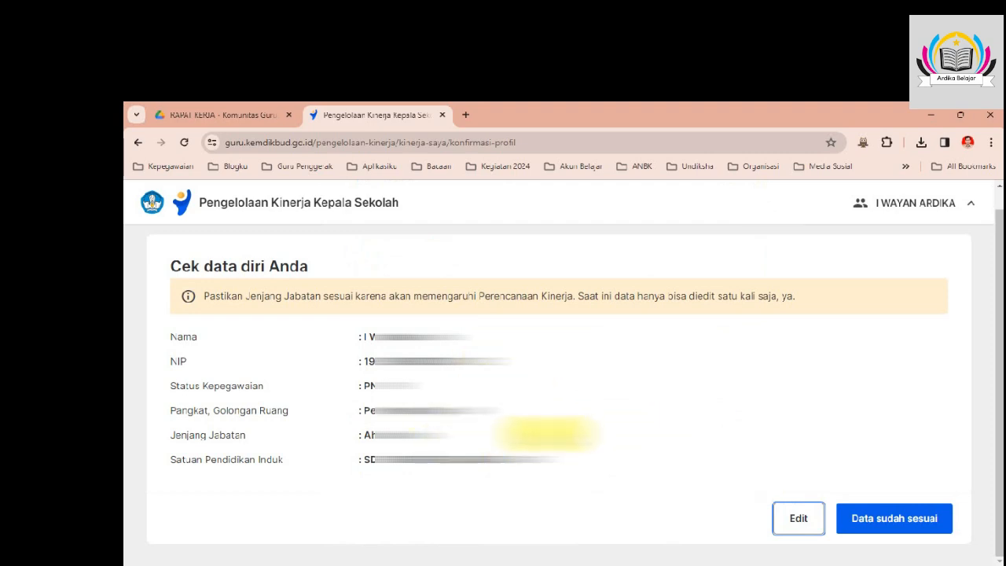
{"action": "left_click", "coordinate": [904, 521]}
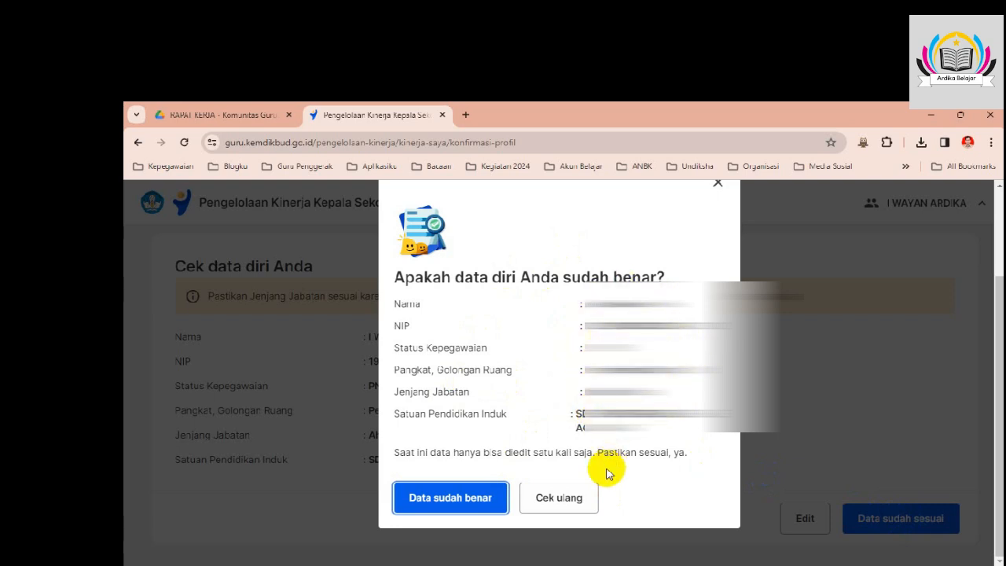
{"action": "left_click", "coordinate": [462, 503]}
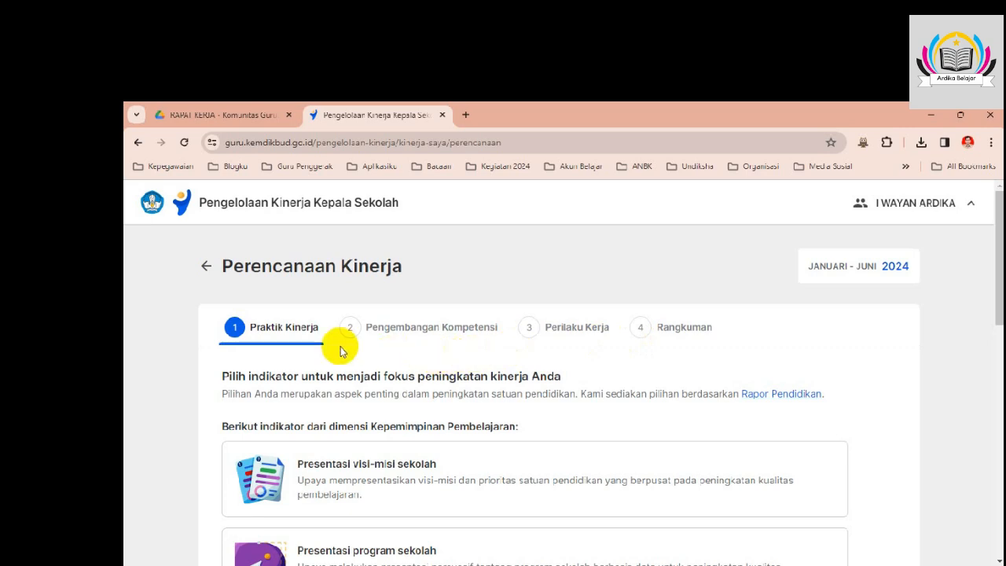
- Review the Kepemimpinan Pembelajaran indicators offered in the Praktik Kinerja stage, from Presentasi visi-misi sekolah to Refleksi program pengembangan kompetensi guru
{"action": "scroll", "coordinate": [286, 346], "scroll_direction": "down", "scroll_amount": 1}
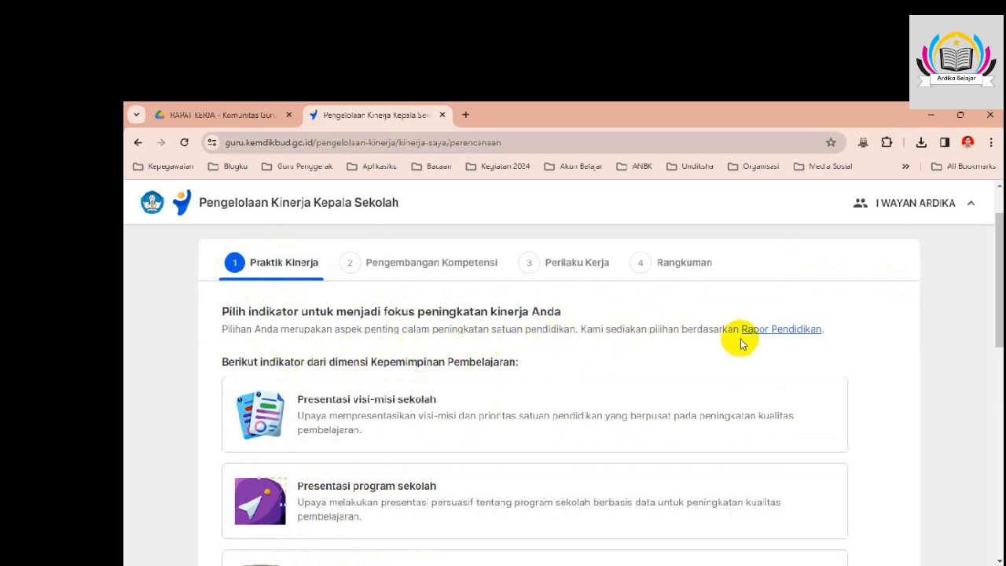
{"action": "scroll", "coordinate": [785, 347], "scroll_direction": "down", "scroll_amount": 1}
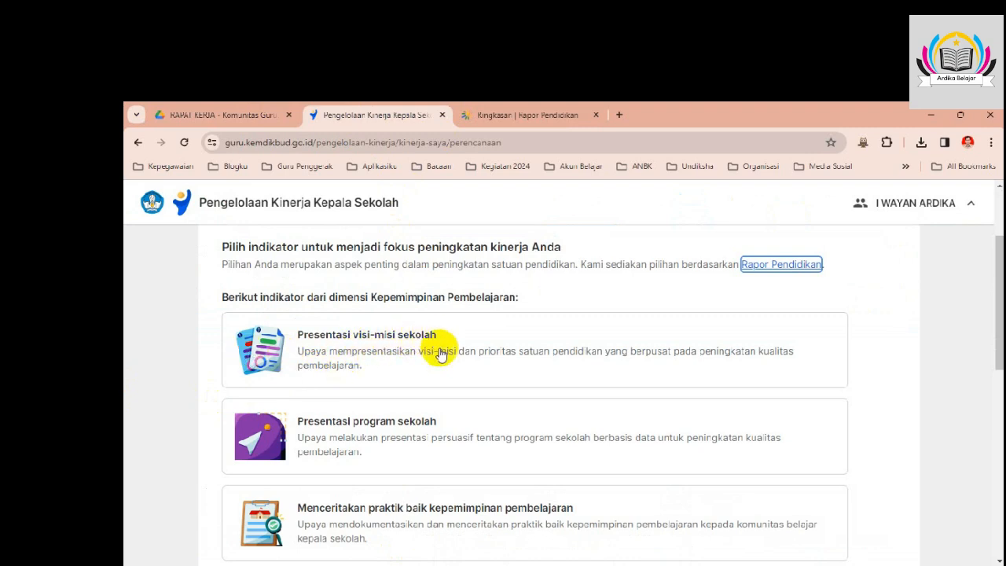
{"action": "scroll", "coordinate": [471, 387], "scroll_direction": "down", "scroll_amount": 1}
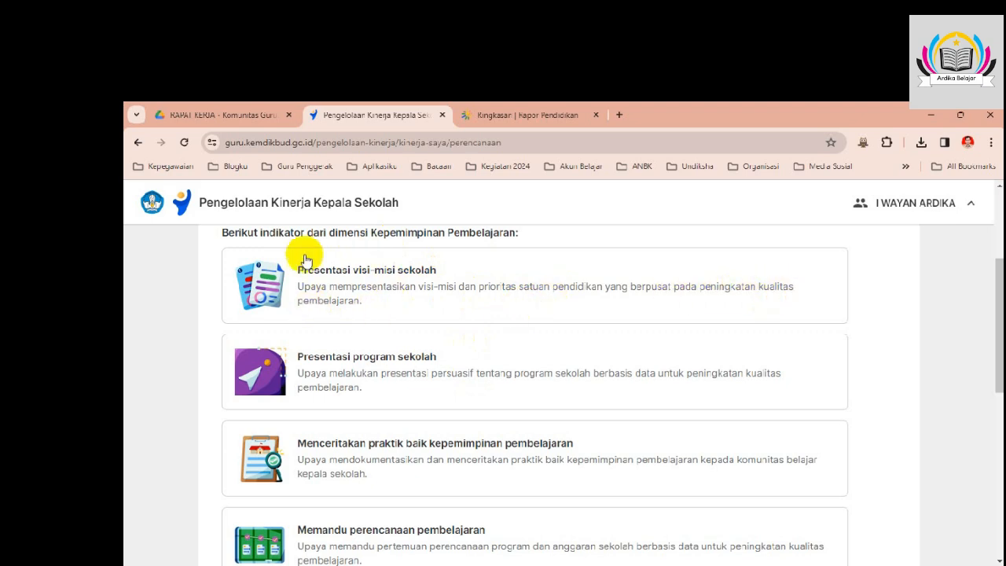
{"action": "scroll", "coordinate": [317, 297], "scroll_direction": "down", "scroll_amount": 1}
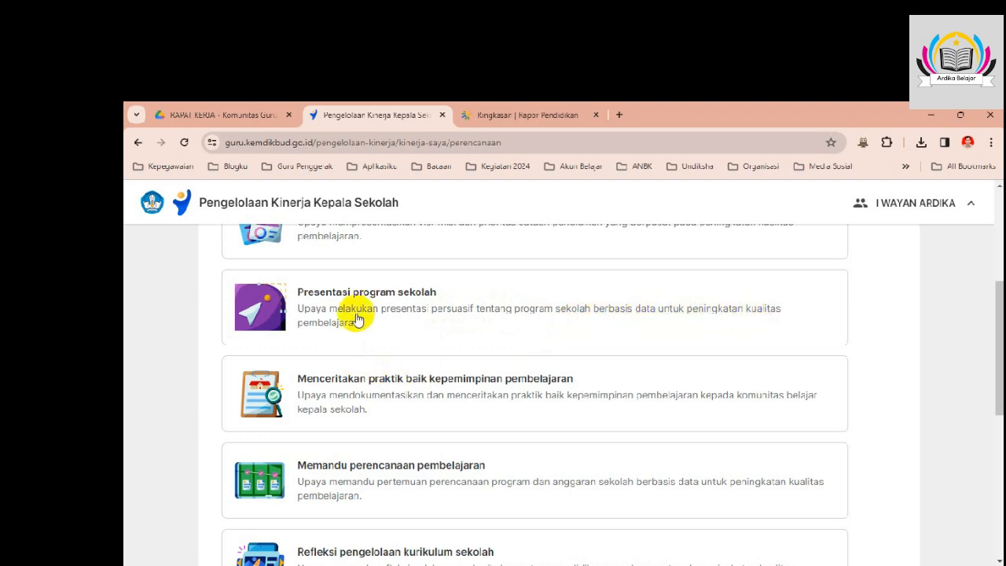
{"action": "scroll", "coordinate": [294, 275], "scroll_direction": "down", "scroll_amount": 1}
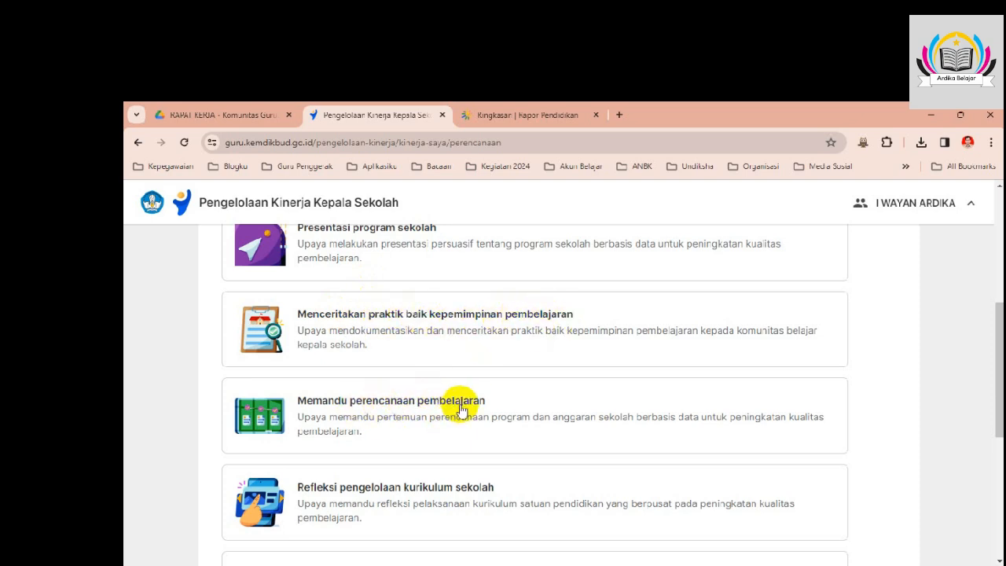
{"action": "scroll", "coordinate": [388, 397], "scroll_direction": "down", "scroll_amount": 2}
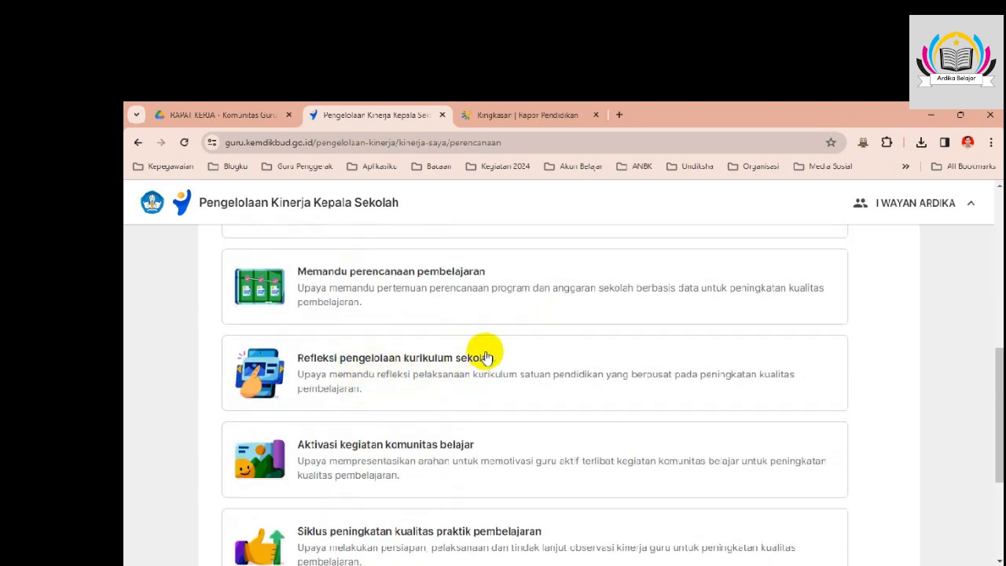
{"action": "scroll", "coordinate": [448, 368], "scroll_direction": "down", "scroll_amount": 2}
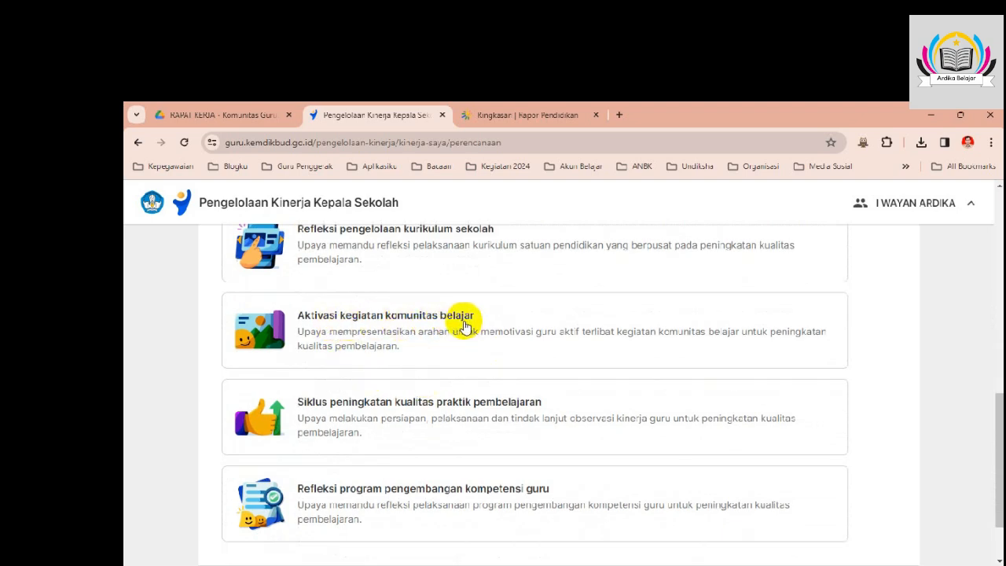
{"action": "scroll", "coordinate": [386, 395], "scroll_direction": "down", "scroll_amount": 1}
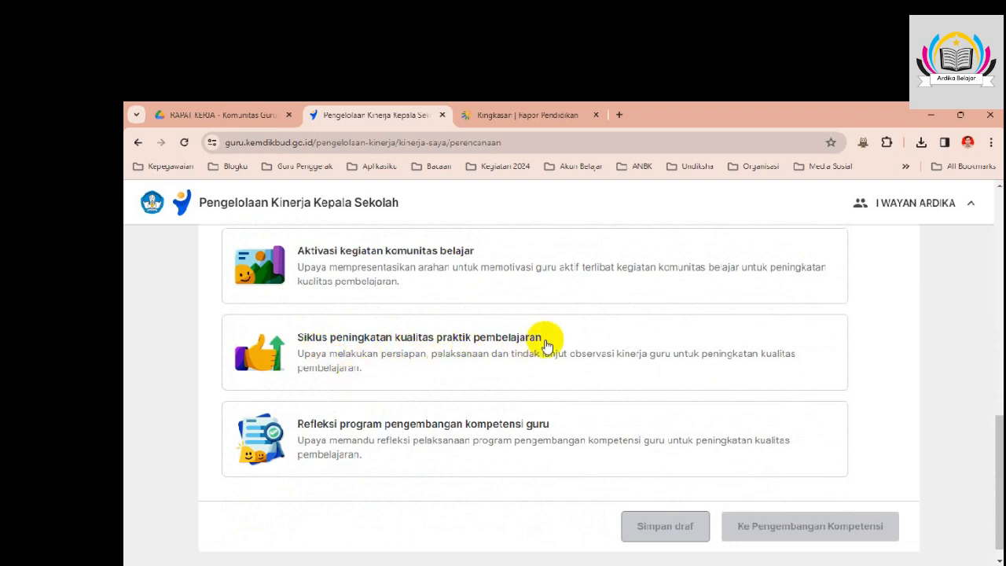
{"action": "scroll", "coordinate": [358, 437], "scroll_direction": "down", "scroll_amount": 1}
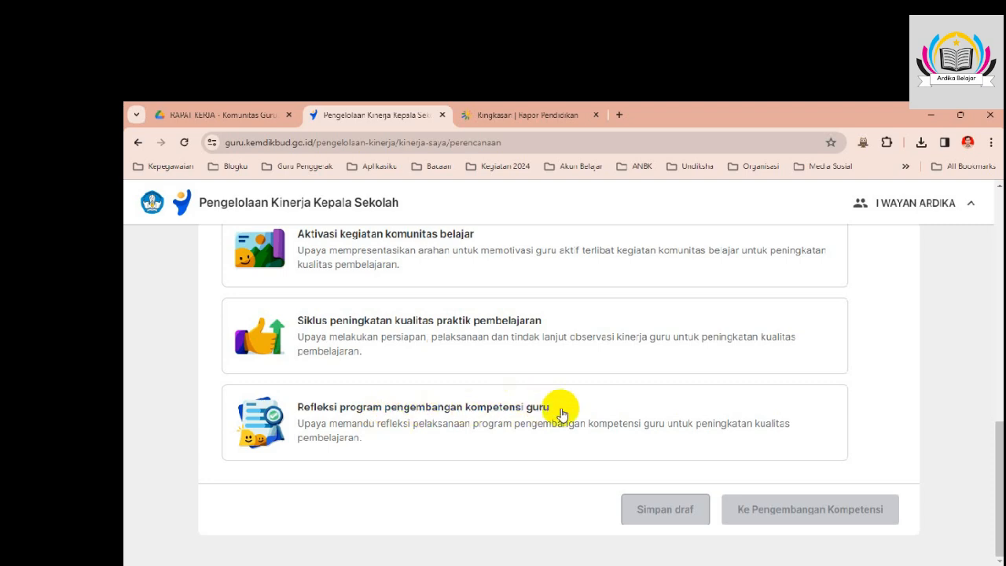
{"action": "scroll", "coordinate": [314, 404], "scroll_direction": "up", "scroll_amount": 1}
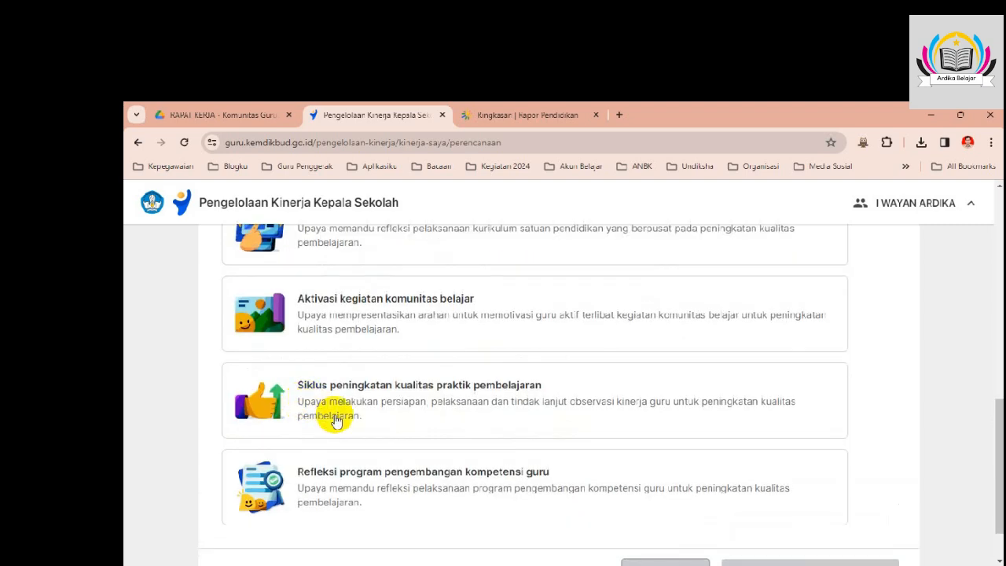
{"action": "scroll", "coordinate": [378, 413], "scroll_direction": "up", "scroll_amount": 3}
{"action": "scroll", "coordinate": [397, 405], "scroll_direction": "up", "scroll_amount": 3}
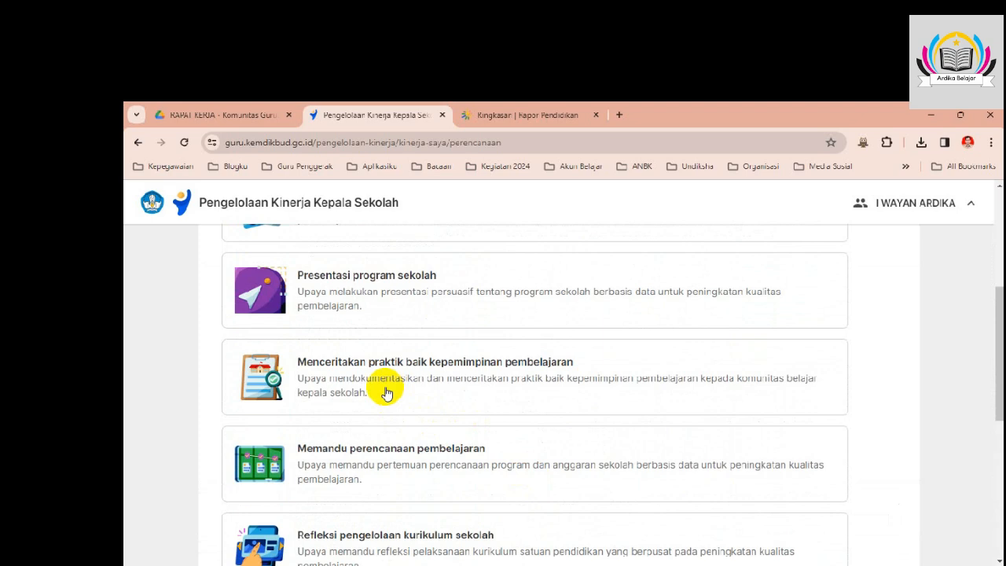
{"action": "scroll", "coordinate": [387, 393], "scroll_direction": "up", "scroll_amount": 1}
- Choose Aktivasi kegiatan komunitas belajar as the performance focus indicator and continue to the Pengembangan Kompetensi stage
{"action": "scroll", "coordinate": [384, 391], "scroll_direction": "down", "scroll_amount": 5}
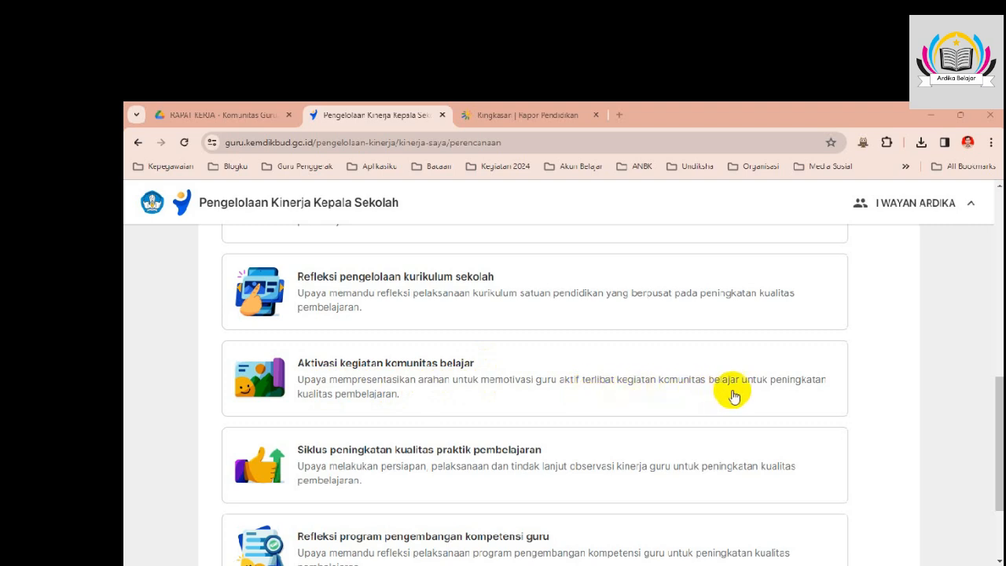
{"action": "left_click", "coordinate": [479, 391]}
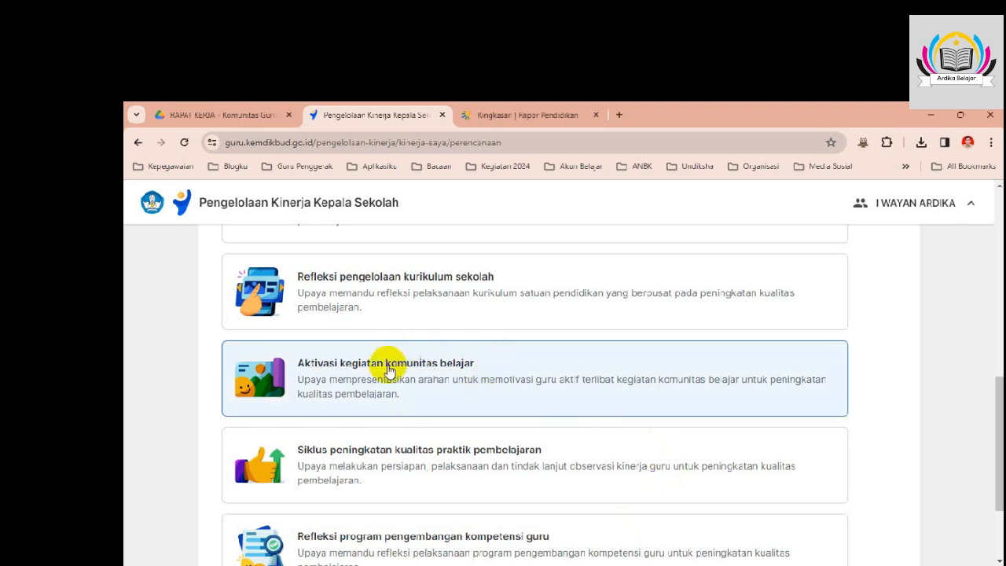
{"action": "scroll", "coordinate": [670, 378], "scroll_direction": "down", "scroll_amount": 3}
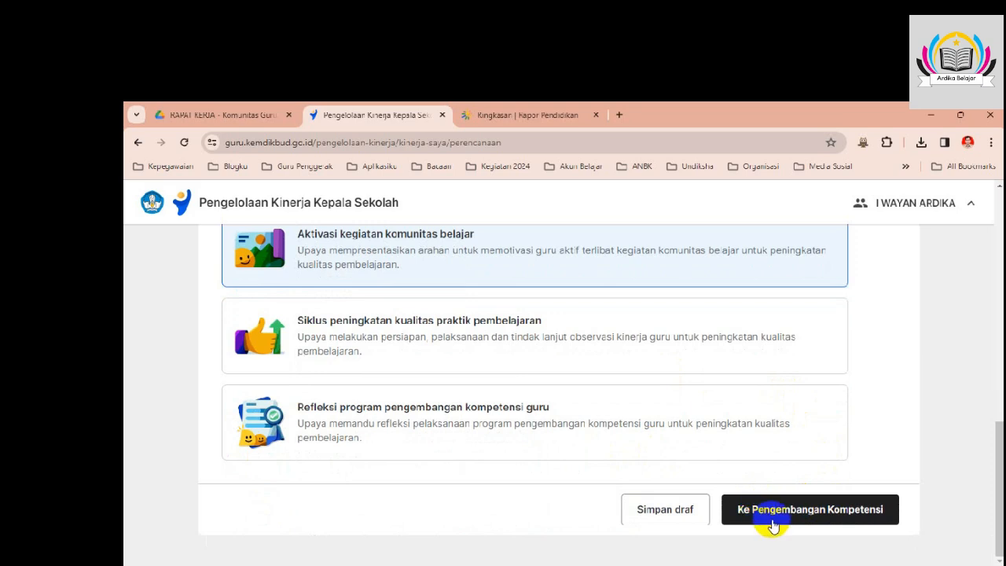
{"action": "left_click", "coordinate": [827, 507]}
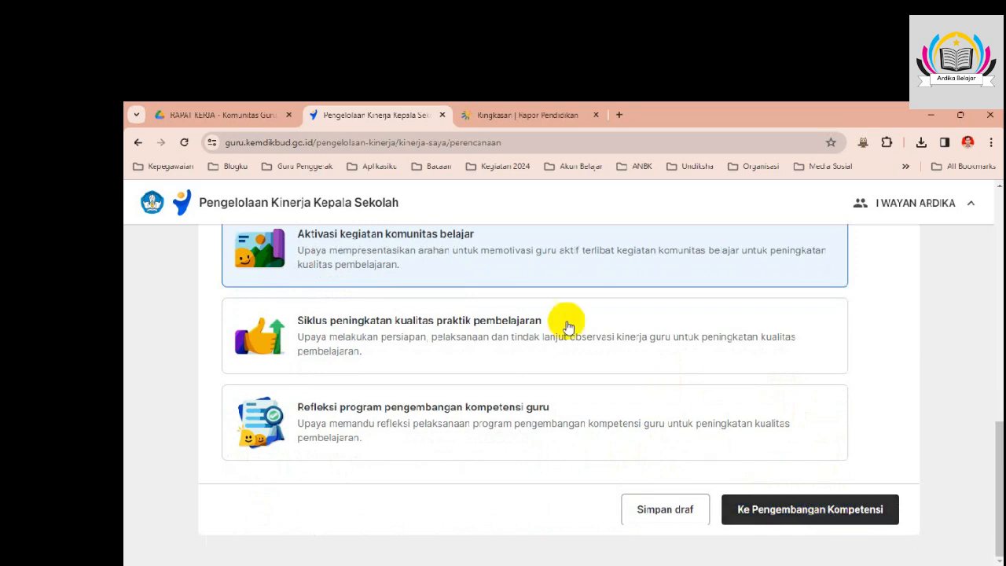
{"action": "left_click", "coordinate": [798, 511]}
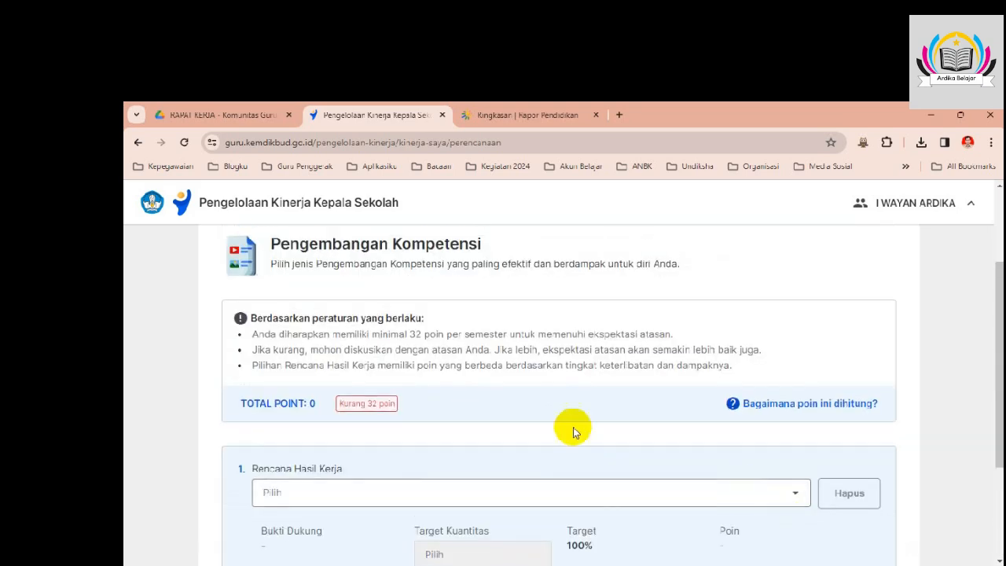
- Review the Rencana Hasil Kerja options and their point values for the first Pengembangan Kompetensi entry
{"action": "scroll", "coordinate": [289, 369], "scroll_direction": "down", "scroll_amount": 1}
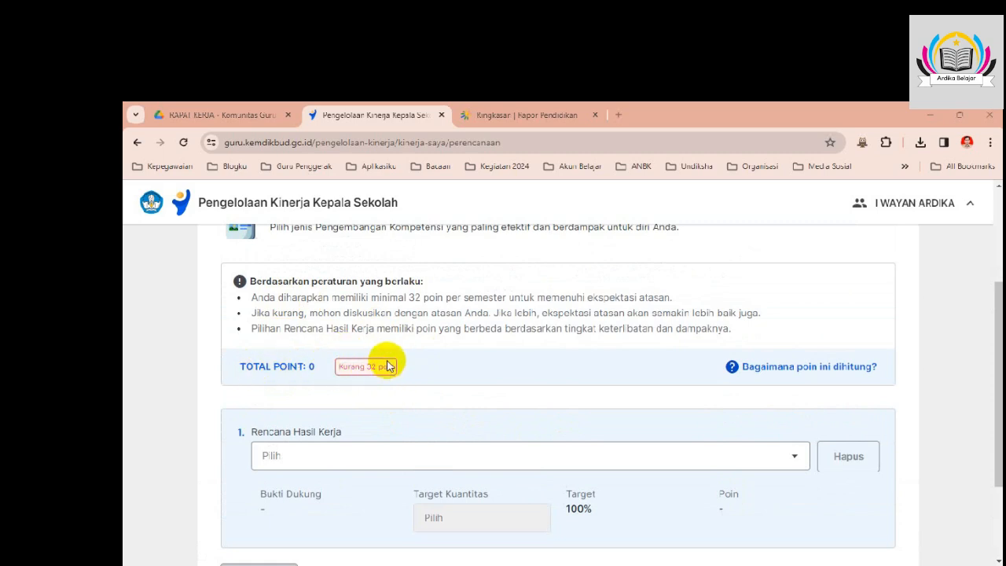
{"action": "scroll", "coordinate": [366, 380], "scroll_direction": "down", "scroll_amount": 1}
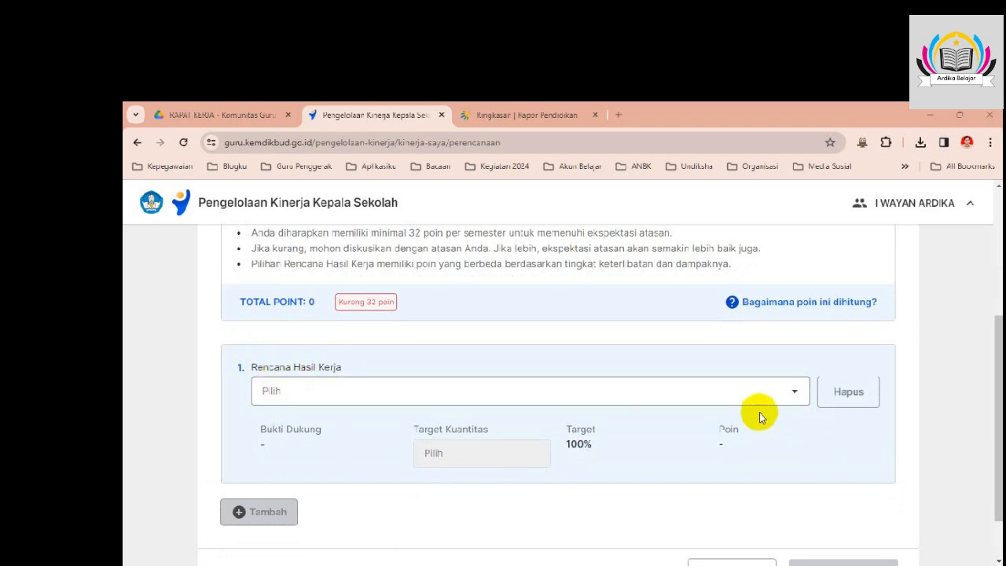
{"action": "left_click", "coordinate": [797, 392]}
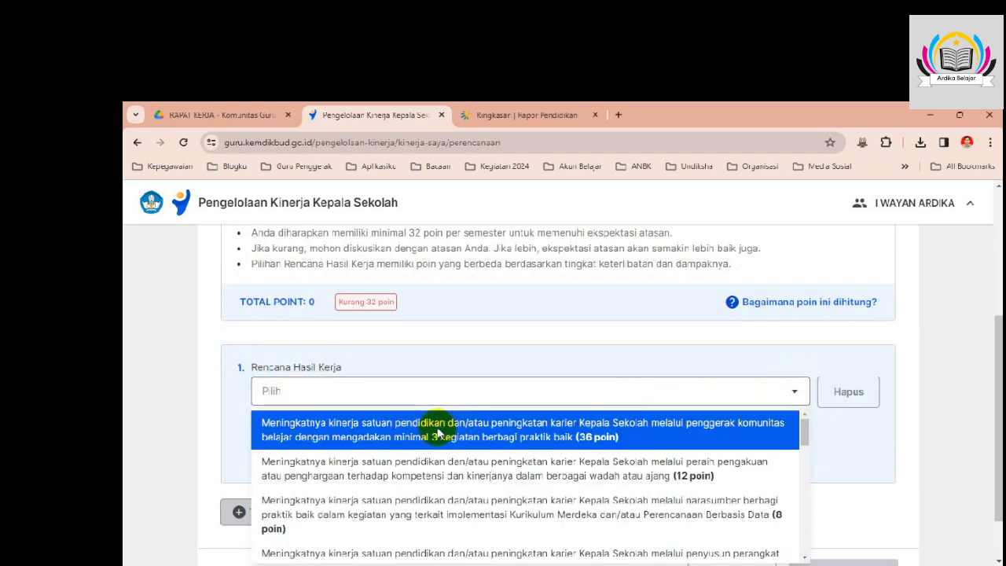
{"action": "scroll", "coordinate": [474, 431], "scroll_direction": "down", "scroll_amount": 3}
{"action": "scroll", "coordinate": [424, 397], "scroll_direction": "up", "scroll_amount": 3}
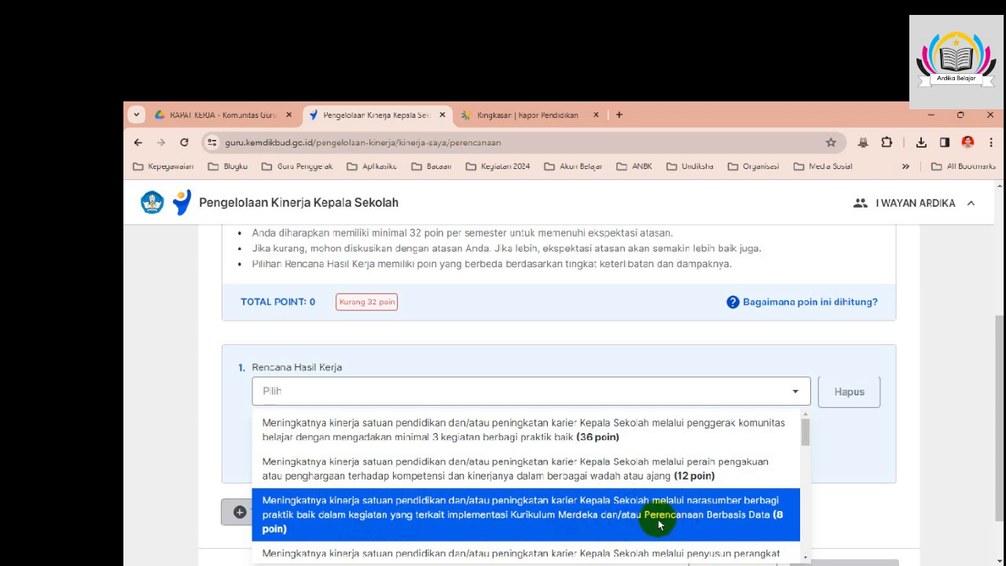
{"action": "scroll", "coordinate": [659, 524], "scroll_direction": "down", "scroll_amount": 1}
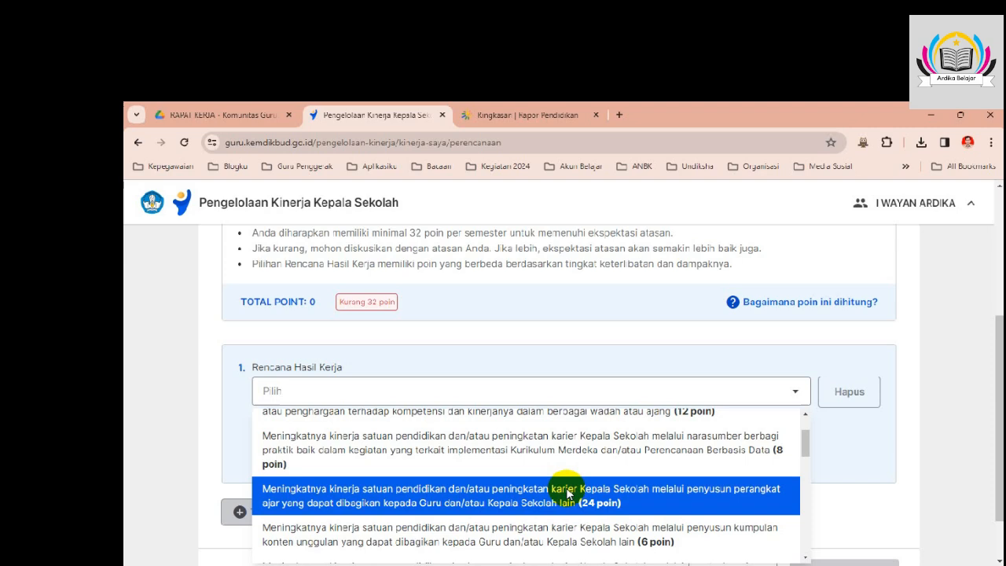
{"action": "scroll", "coordinate": [568, 493], "scroll_direction": "down", "scroll_amount": 1}
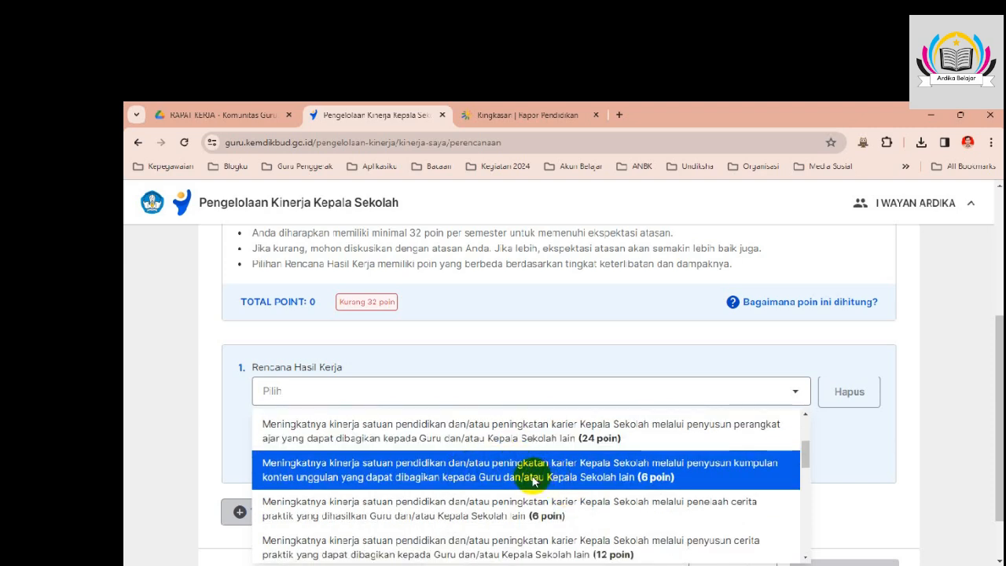
{"action": "scroll", "coordinate": [534, 482], "scroll_direction": "down", "scroll_amount": 1}
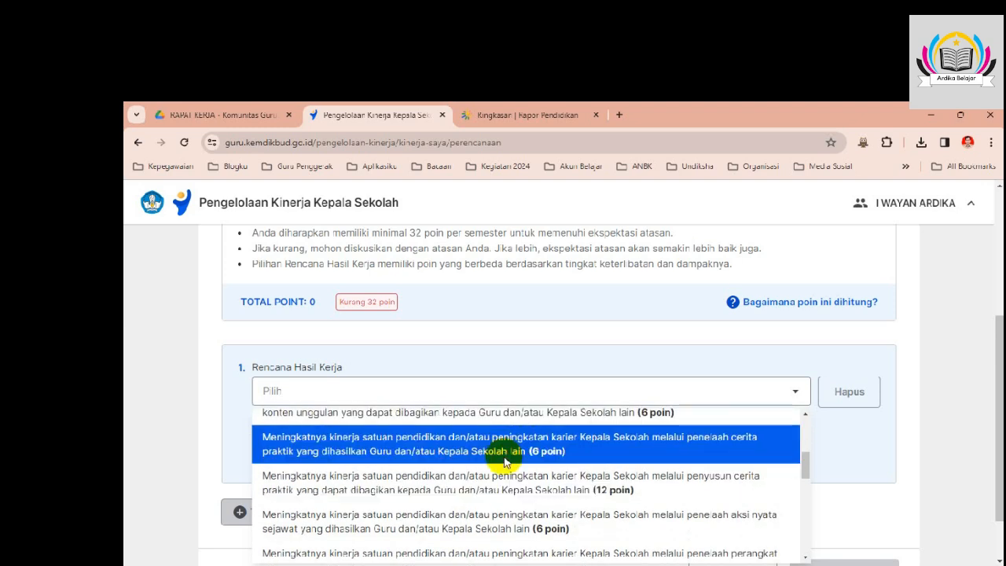
{"action": "scroll", "coordinate": [504, 467], "scroll_direction": "down", "scroll_amount": 1}
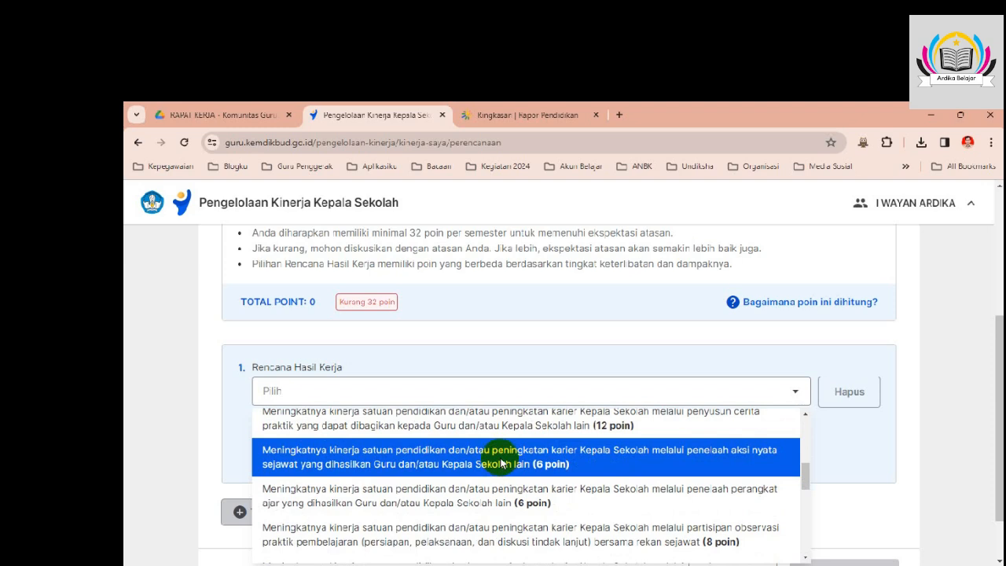
{"action": "scroll", "coordinate": [502, 463], "scroll_direction": "down", "scroll_amount": 1}
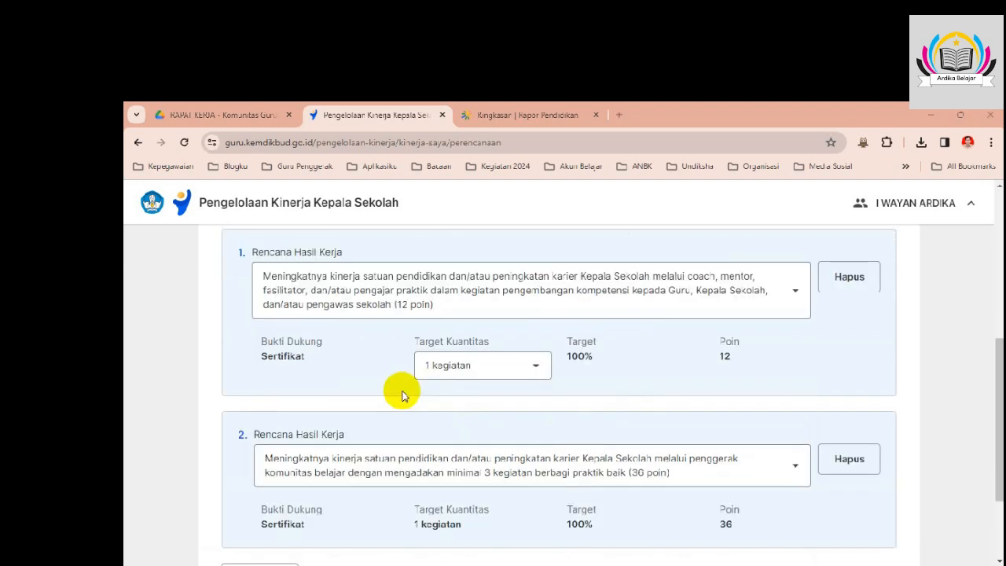
- Check the Bukti Dukung of both chosen Rencana Hasil Kerja entries and compare the total points with the required minimum
{"action": "scroll", "coordinate": [406, 391], "scroll_direction": "up", "scroll_amount": 2}
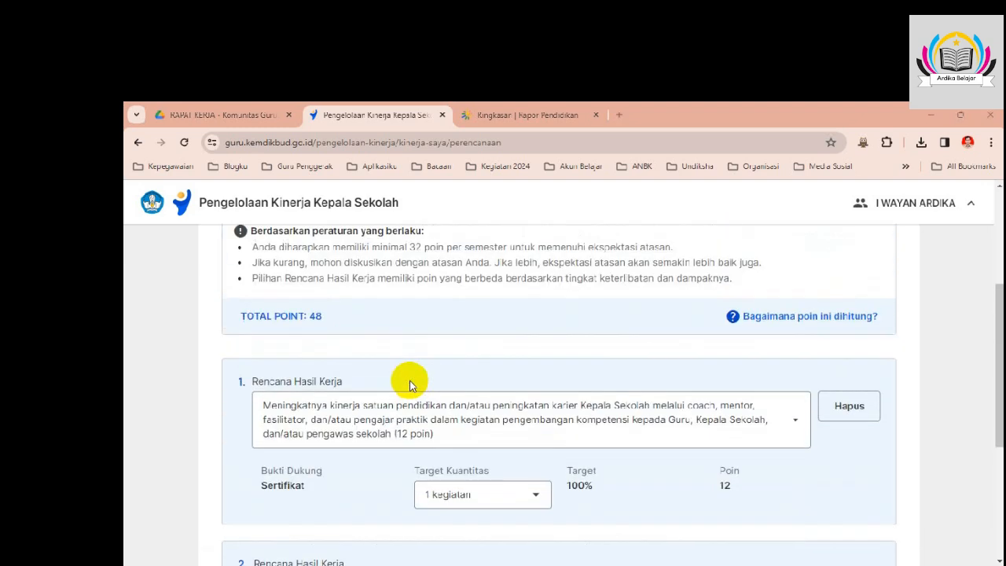
{"action": "scroll", "coordinate": [409, 385], "scroll_direction": "down", "scroll_amount": 1}
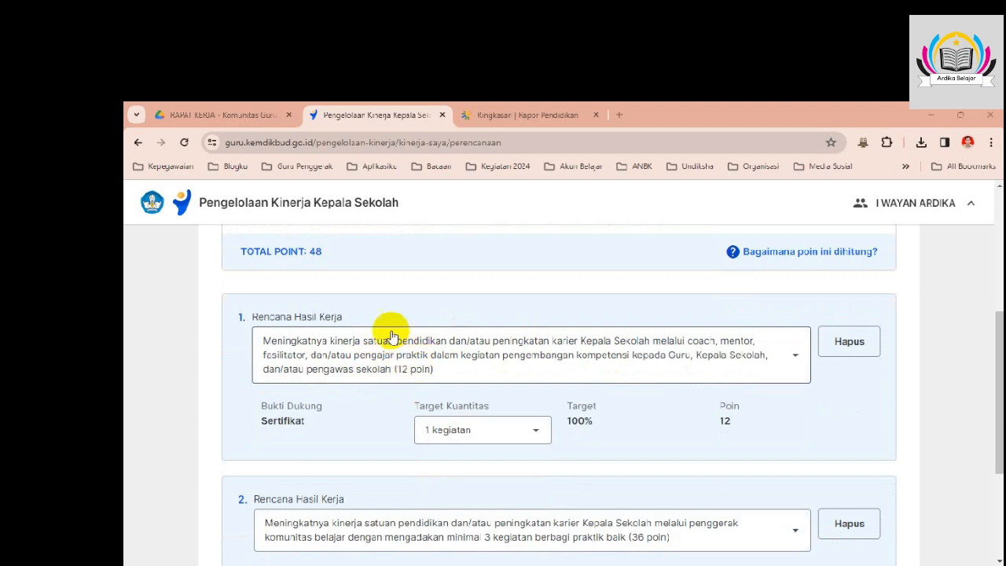
{"action": "scroll", "coordinate": [384, 374], "scroll_direction": "down", "scroll_amount": 1}
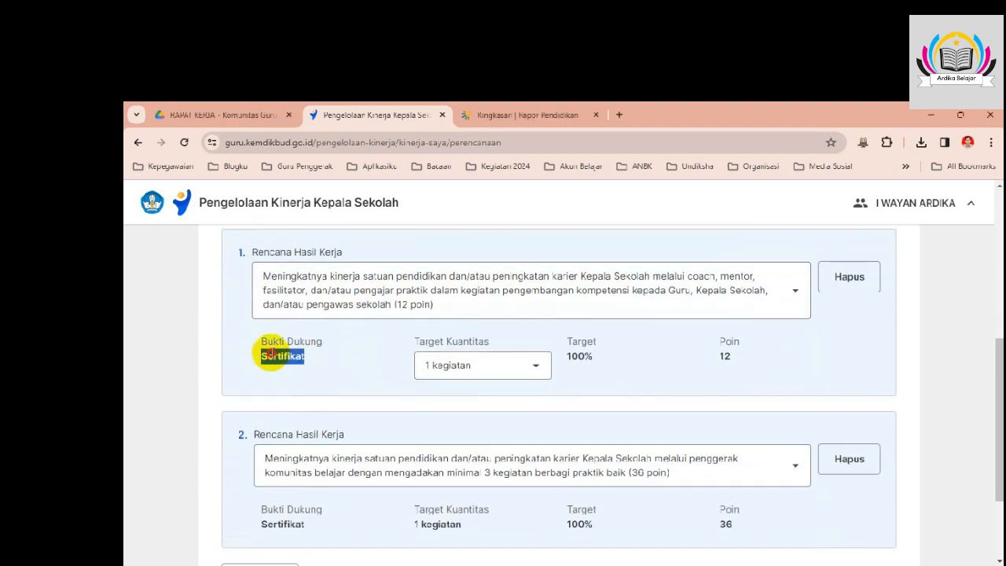
{"action": "left_click", "coordinate": [364, 362]}
{"action": "scroll", "coordinate": [366, 364], "scroll_direction": "down", "scroll_amount": 2}
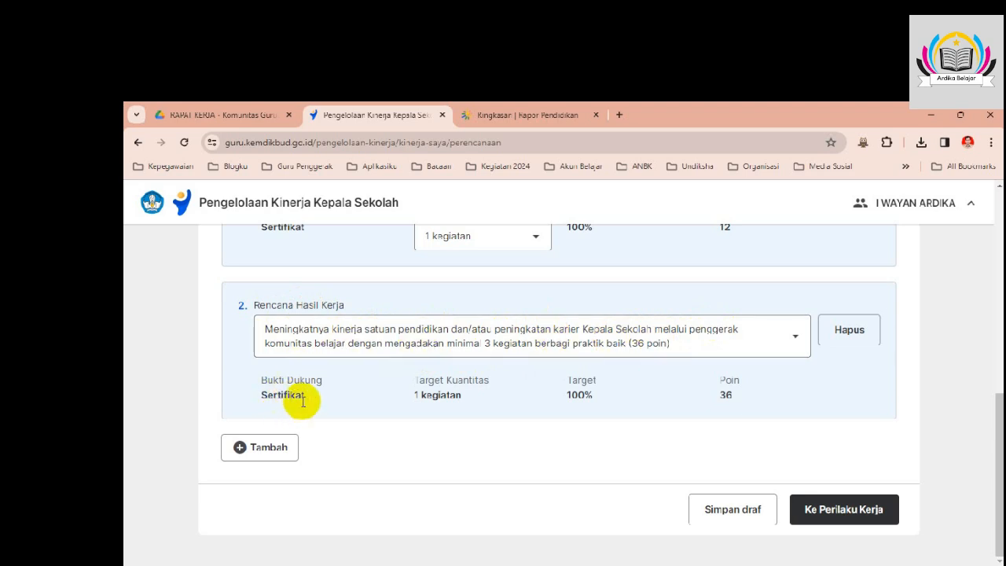
{"action": "left_click_drag", "start_coordinate": [308, 399], "coordinate": [260, 406]}
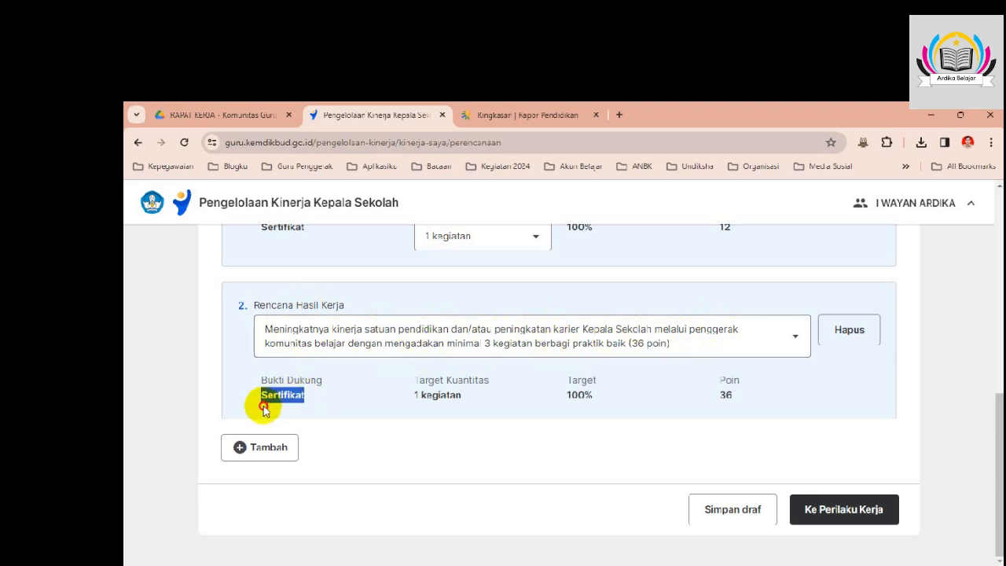
{"action": "scroll", "coordinate": [523, 398], "scroll_direction": "up", "scroll_amount": 4}
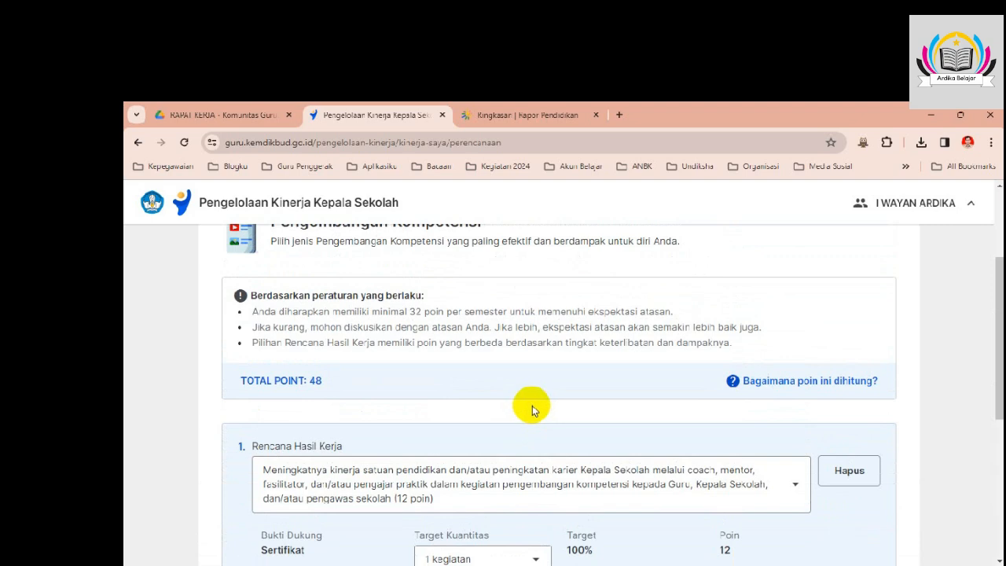
{"action": "double_click", "coordinate": [316, 381]}
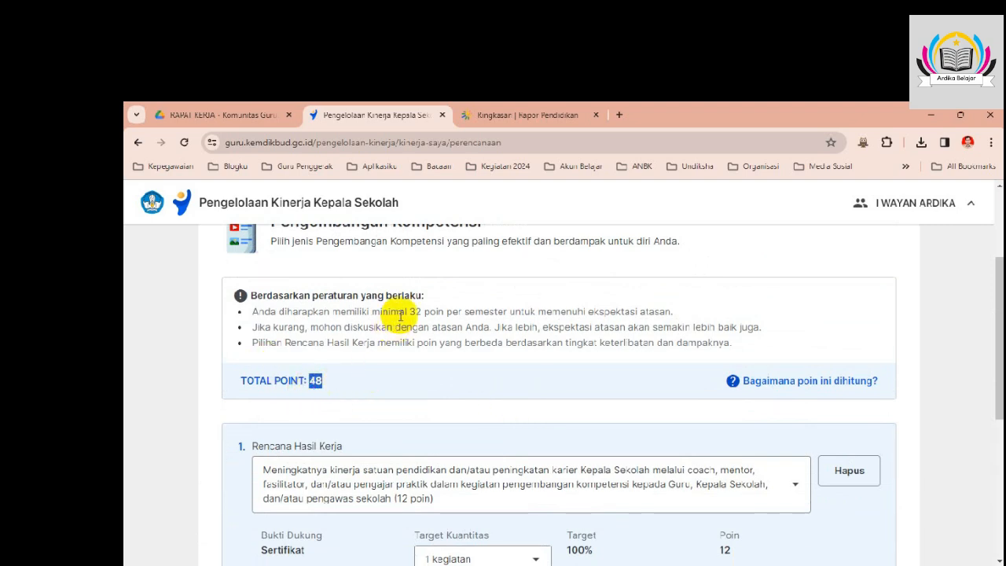
{"action": "scroll", "coordinate": [406, 393], "scroll_direction": "down", "scroll_amount": 5}
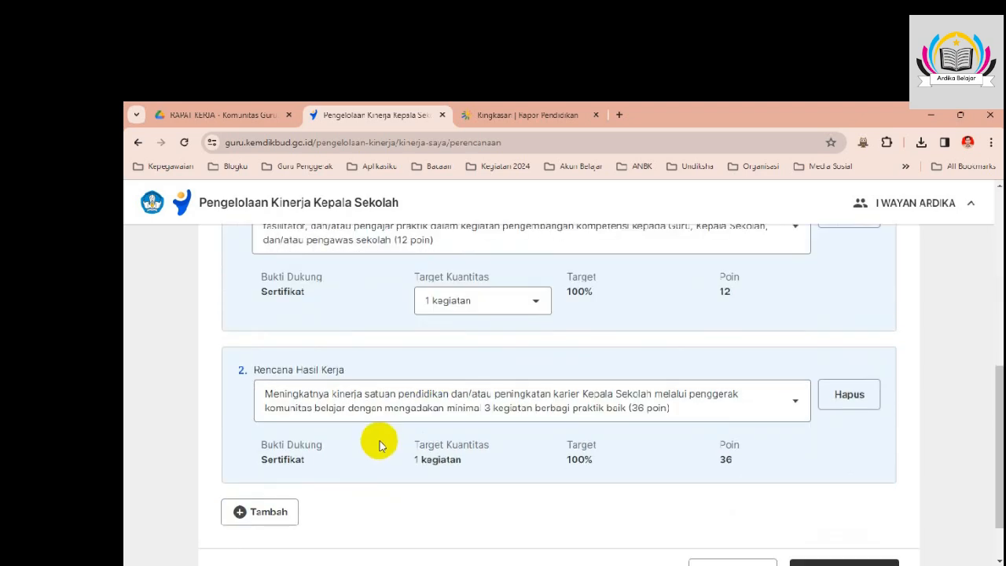
- Add a third Rencana Hasil Kerja entry, view its available options, and delete the entry
{"action": "left_click", "coordinate": [256, 449]}
{"action": "scroll", "coordinate": [337, 449], "scroll_direction": "down", "scroll_amount": 1}
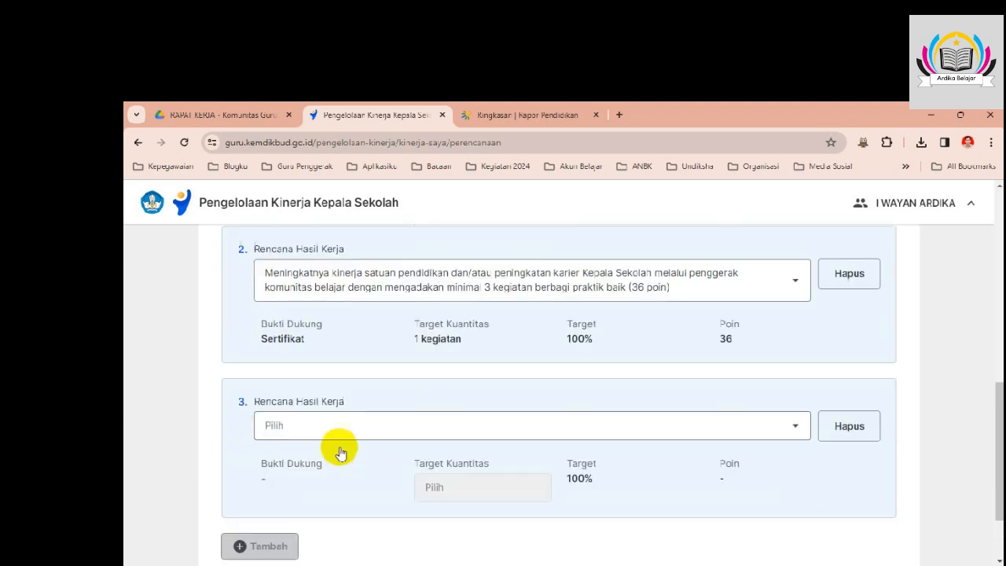
{"action": "left_click", "coordinate": [543, 421]}
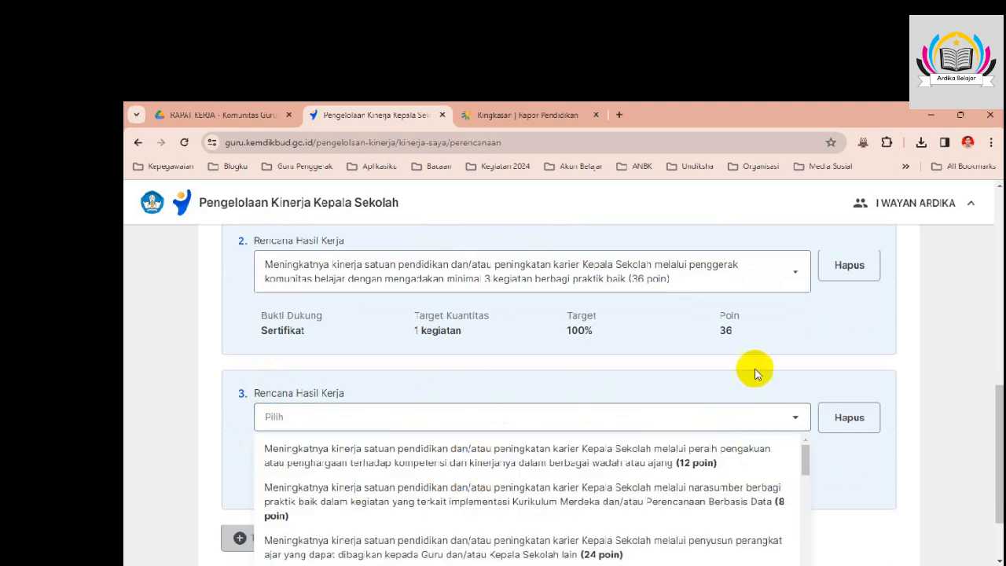
{"action": "left_click", "coordinate": [852, 421]}
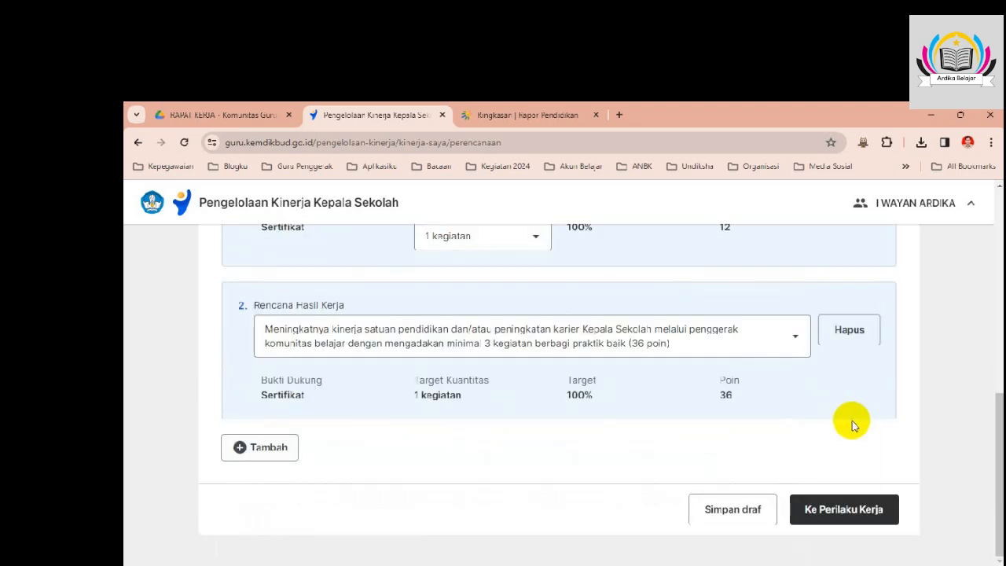
- Recheck the two Rencana Hasil Kerja entries and continue to the Perilaku Kerja stage
{"action": "scroll", "coordinate": [487, 423], "scroll_direction": "up", "scroll_amount": 3}
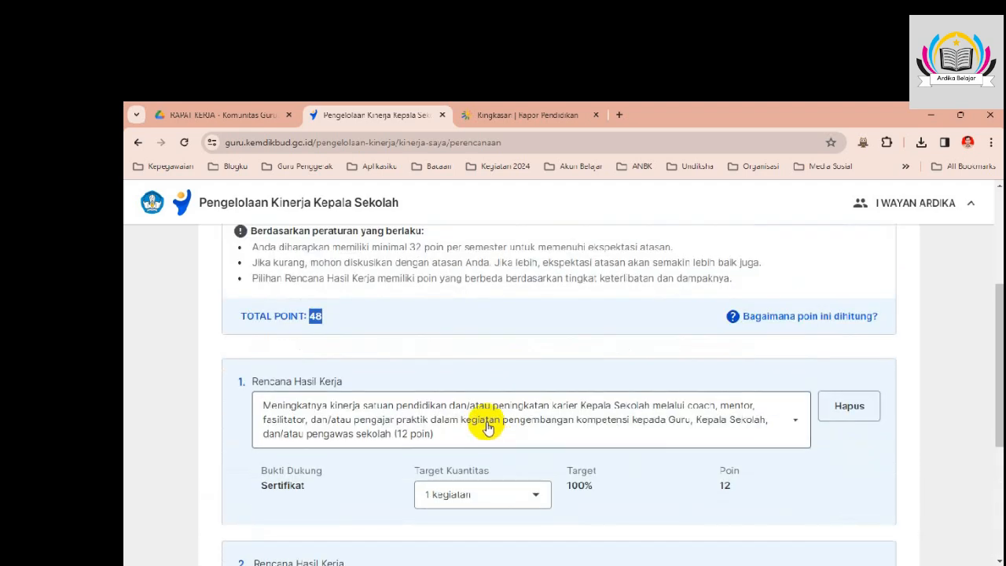
{"action": "scroll", "coordinate": [486, 425], "scroll_direction": "down", "scroll_amount": 2}
{"action": "scroll", "coordinate": [486, 425], "scroll_direction": "down", "scroll_amount": 1}
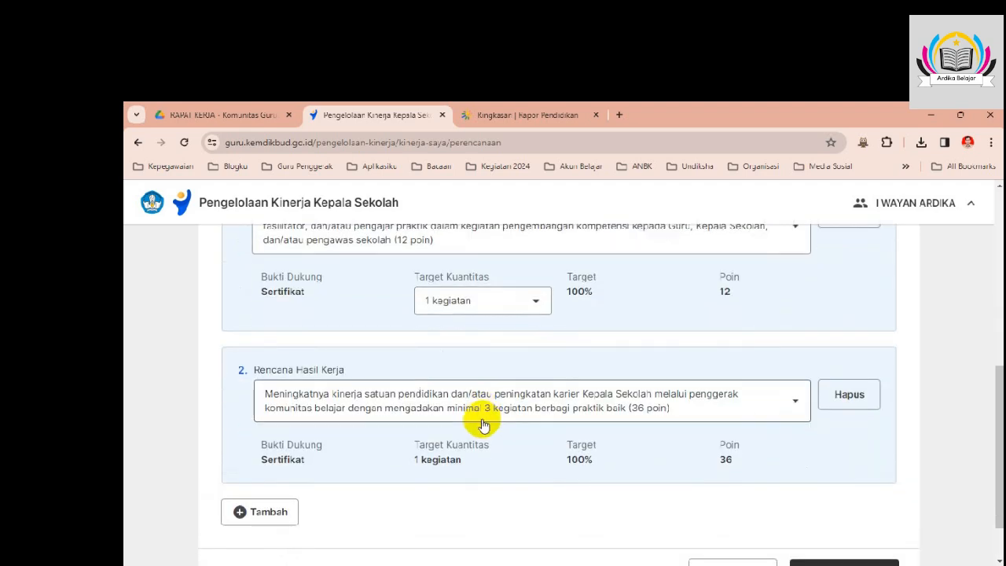
{"action": "scroll", "coordinate": [484, 425], "scroll_direction": "down", "scroll_amount": 1}
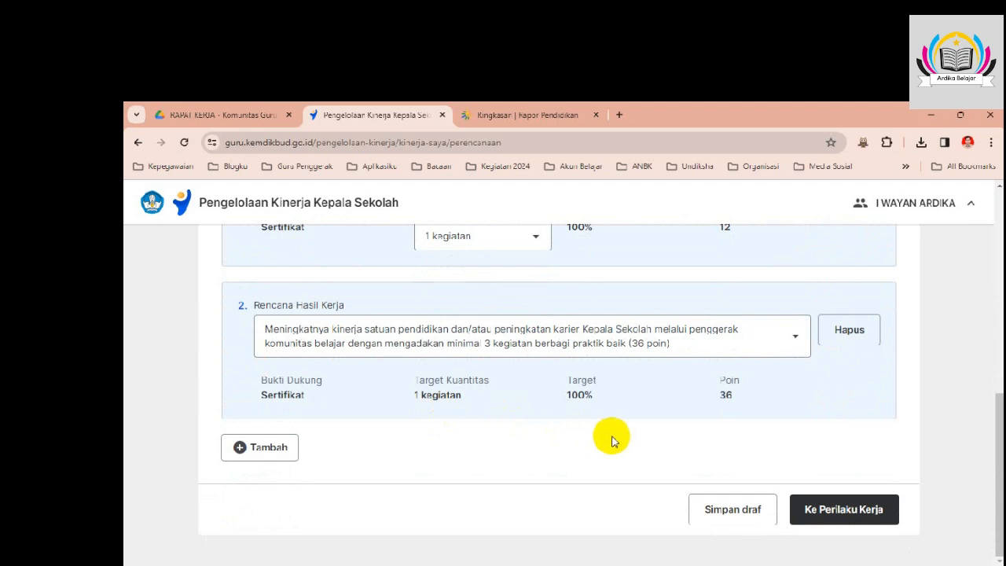
{"action": "scroll", "coordinate": [645, 445], "scroll_direction": "up", "scroll_amount": 1}
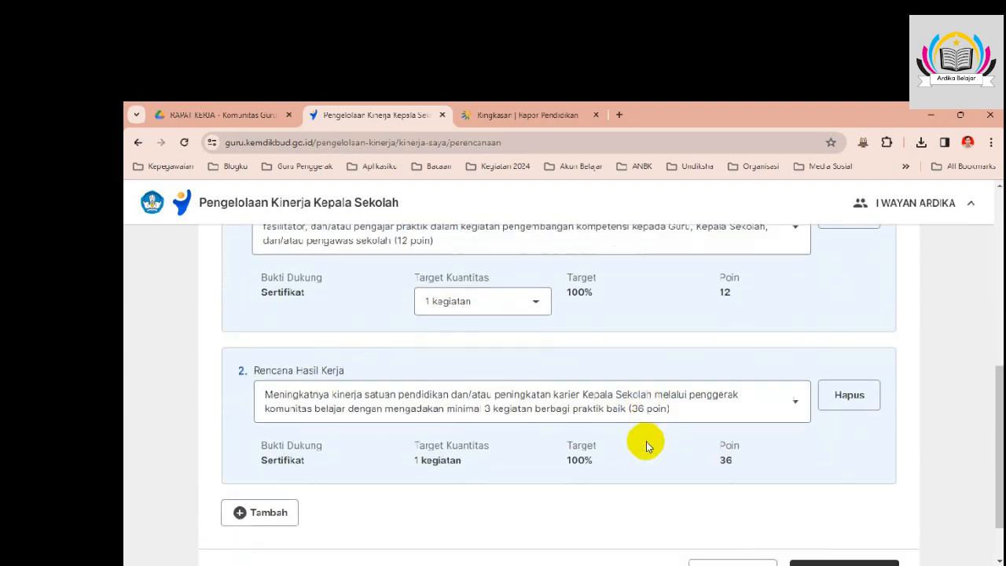
{"action": "scroll", "coordinate": [645, 443], "scroll_direction": "down", "scroll_amount": 1}
{"action": "left_click", "coordinate": [843, 511]}
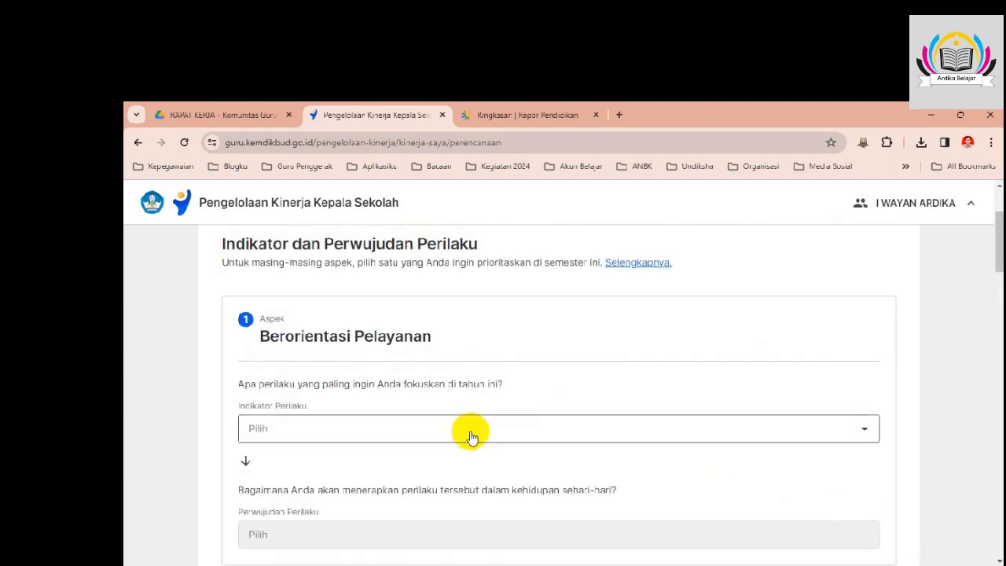
- Set the Indikator Perilaku for Berorientasi Pelayanan to Memahami kebutuhan guru, tenaga kependidikan, orang tua, dan masyarakat atau dunia kerja
{"action": "scroll", "coordinate": [467, 433], "scroll_direction": "up", "scroll_amount": 2}
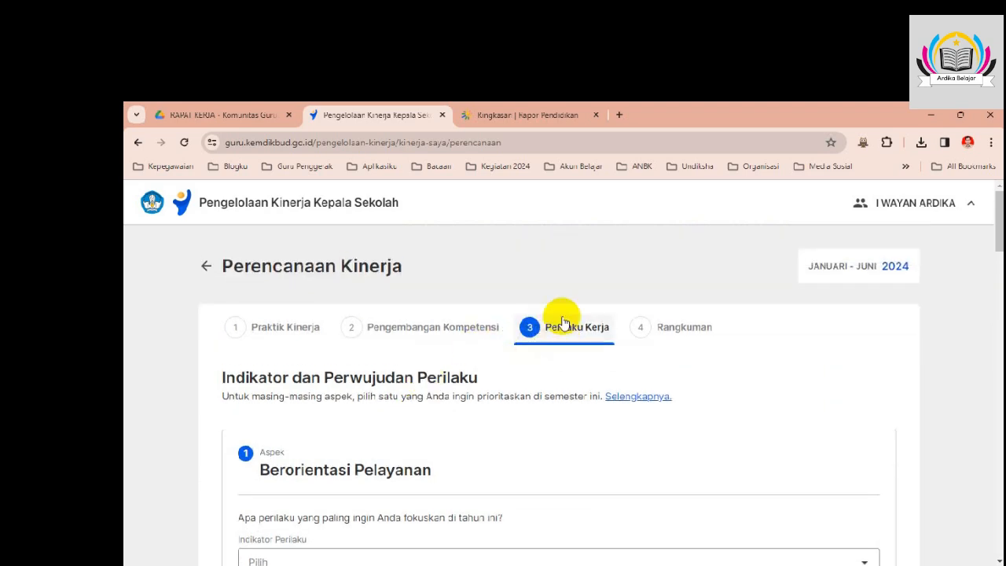
{"action": "scroll", "coordinate": [542, 346], "scroll_direction": "down", "scroll_amount": 1}
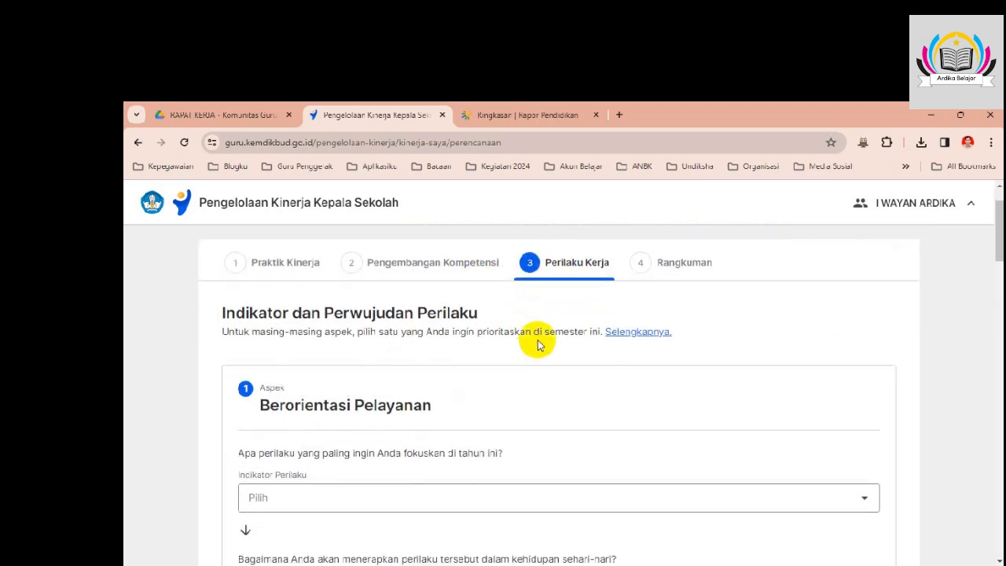
{"action": "scroll", "coordinate": [539, 344], "scroll_direction": "down", "scroll_amount": 1}
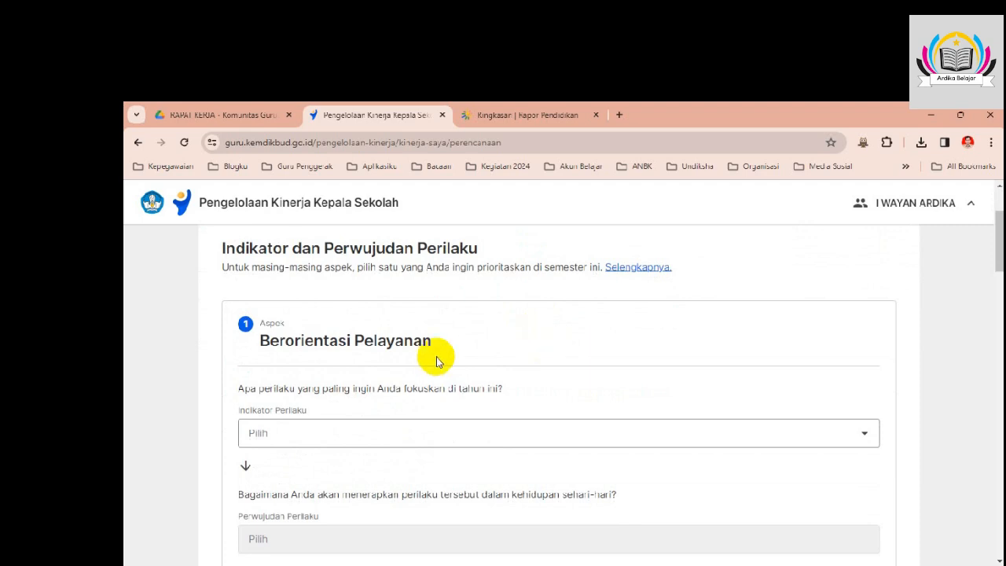
{"action": "scroll", "coordinate": [289, 358], "scroll_direction": "down", "scroll_amount": 1}
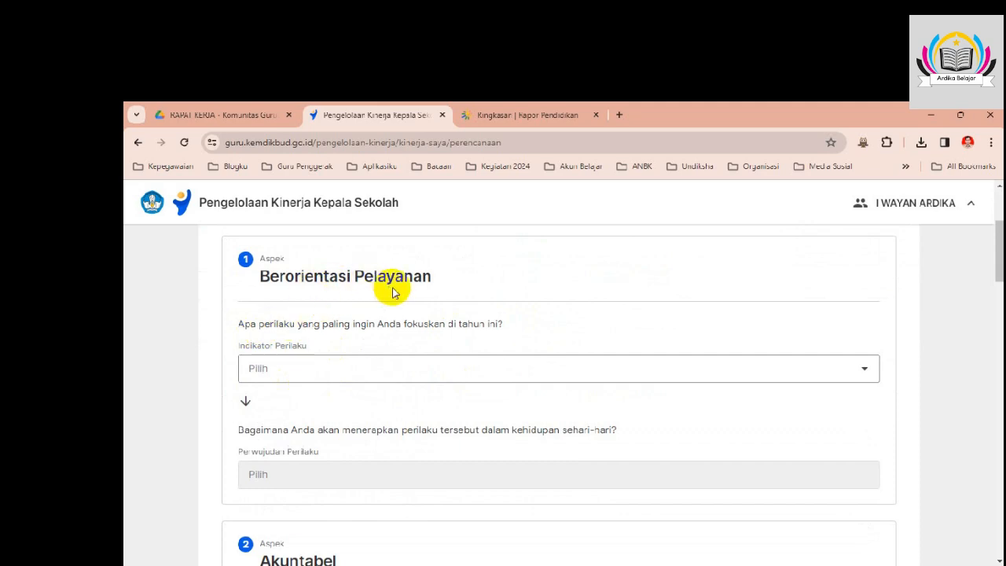
{"action": "left_click", "coordinate": [309, 375]}
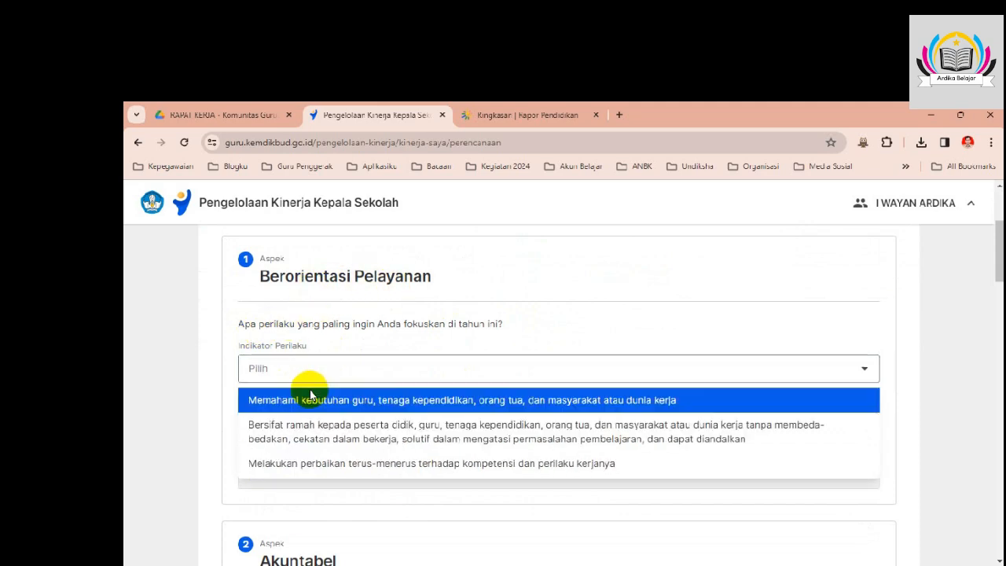
{"action": "left_click", "coordinate": [439, 403]}
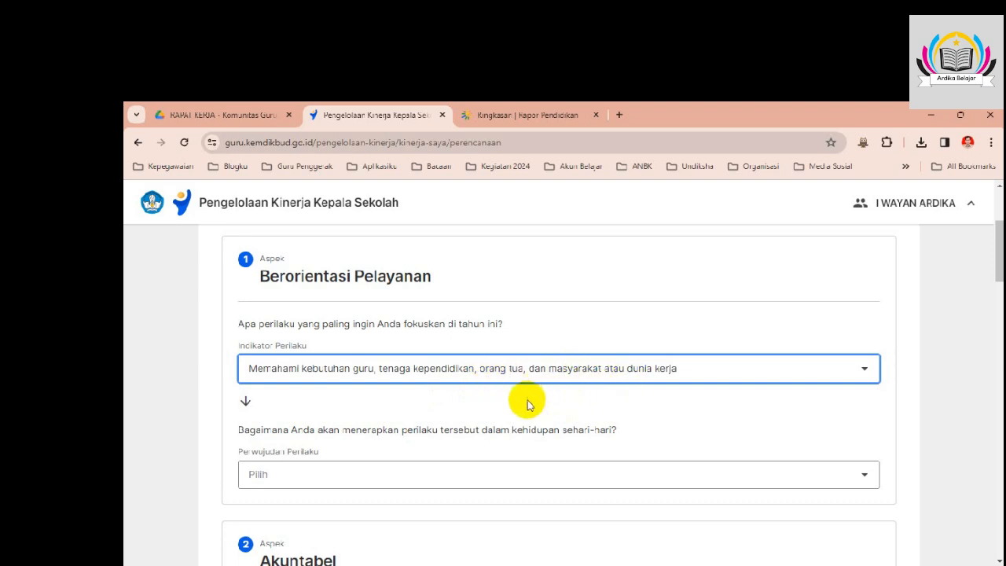
- Set the Perwujudan Perilaku for Berorientasi Pelayanan to Mengidentifikasi kebutuhan guru, tenaga kependidikan, orang tua, dan masyarakat atau dunia kerja secara proaktif
{"action": "scroll", "coordinate": [297, 433], "scroll_direction": "down", "scroll_amount": 1}
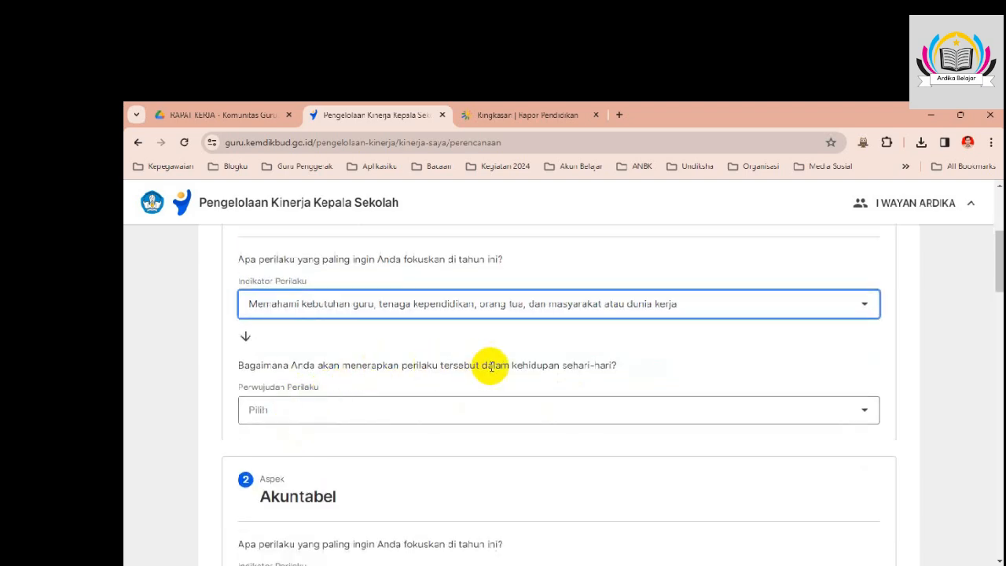
{"action": "left_click", "coordinate": [329, 413]}
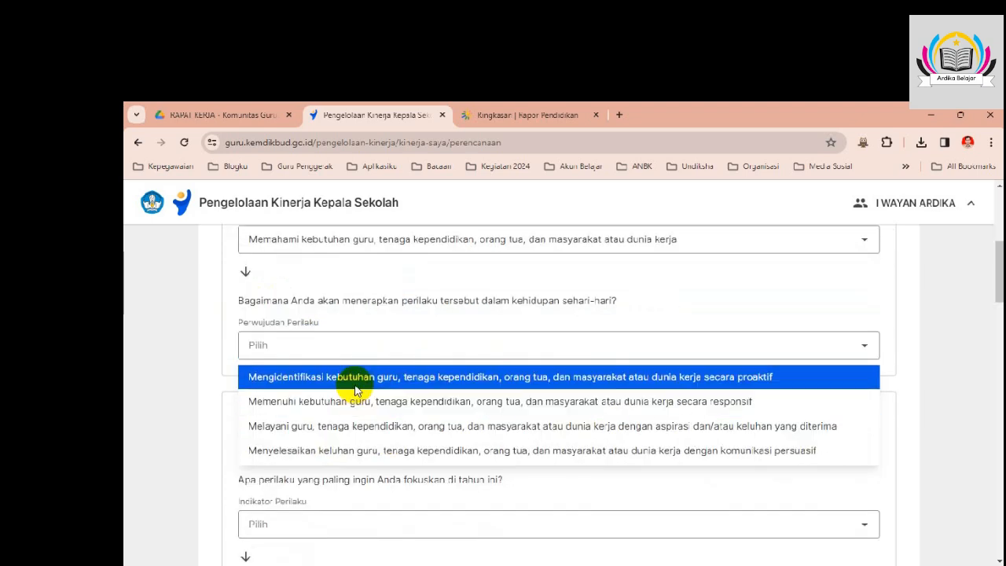
{"action": "scroll", "coordinate": [335, 427], "scroll_direction": "down", "scroll_amount": 1}
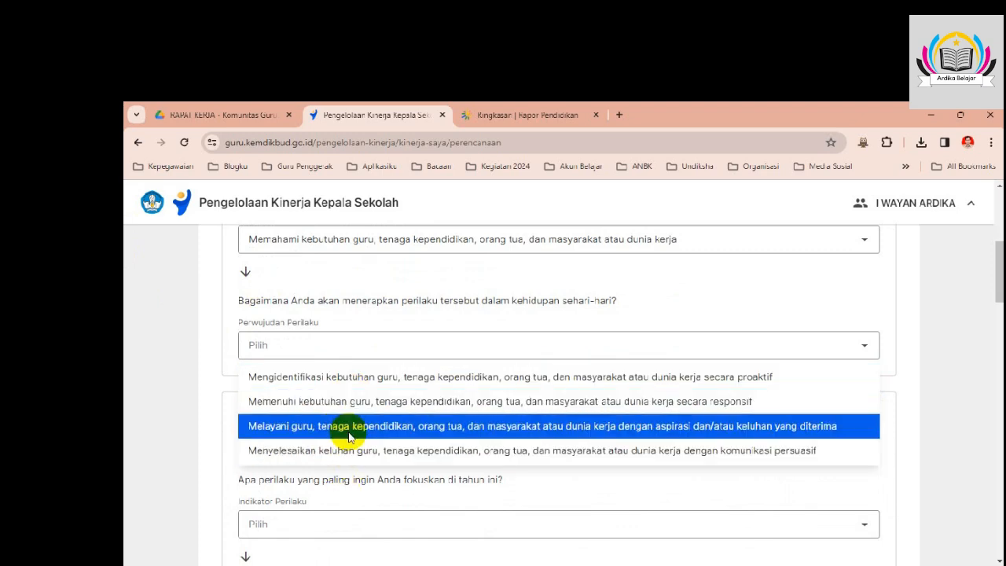
{"action": "left_click", "coordinate": [327, 385]}
{"action": "scroll", "coordinate": [322, 386], "scroll_direction": "down", "scroll_amount": 2}
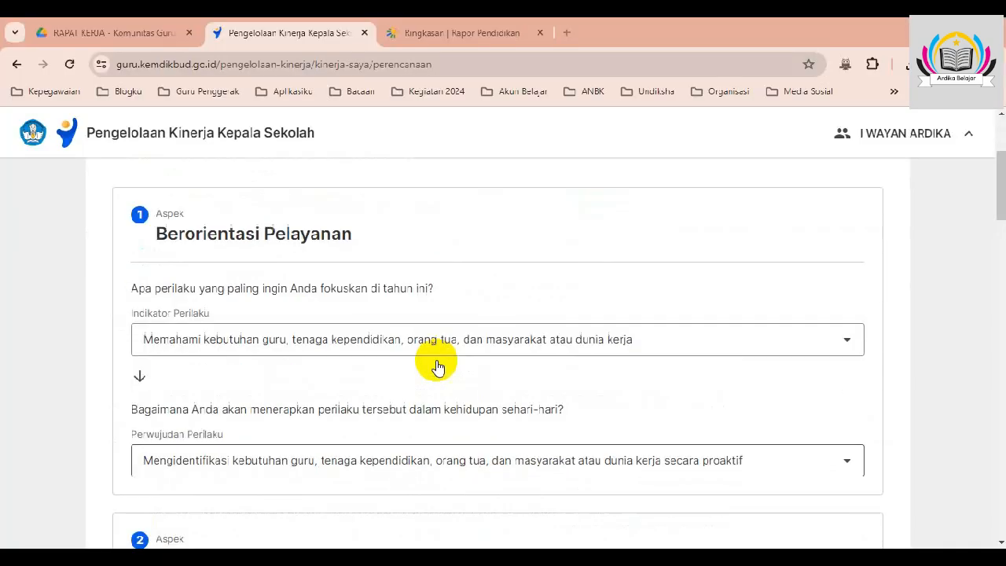
- Review the remaining Perilaku Kerja aspects from Akuntabel through Kolaboratif and continue to the Rangkuman stage
{"action": "scroll", "coordinate": [434, 362], "scroll_direction": "down", "scroll_amount": 6}
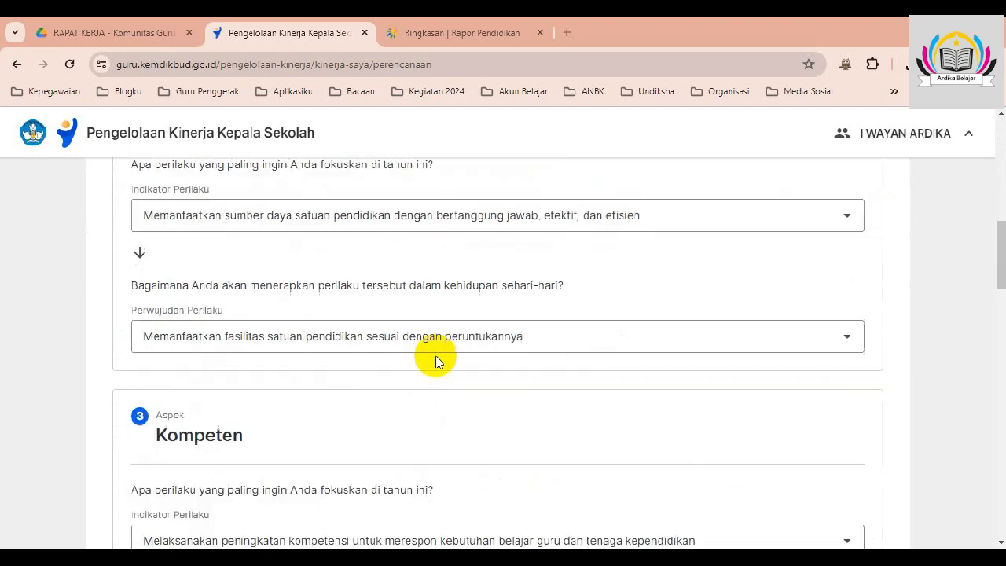
{"action": "scroll", "coordinate": [436, 362], "scroll_direction": "down", "scroll_amount": 15}
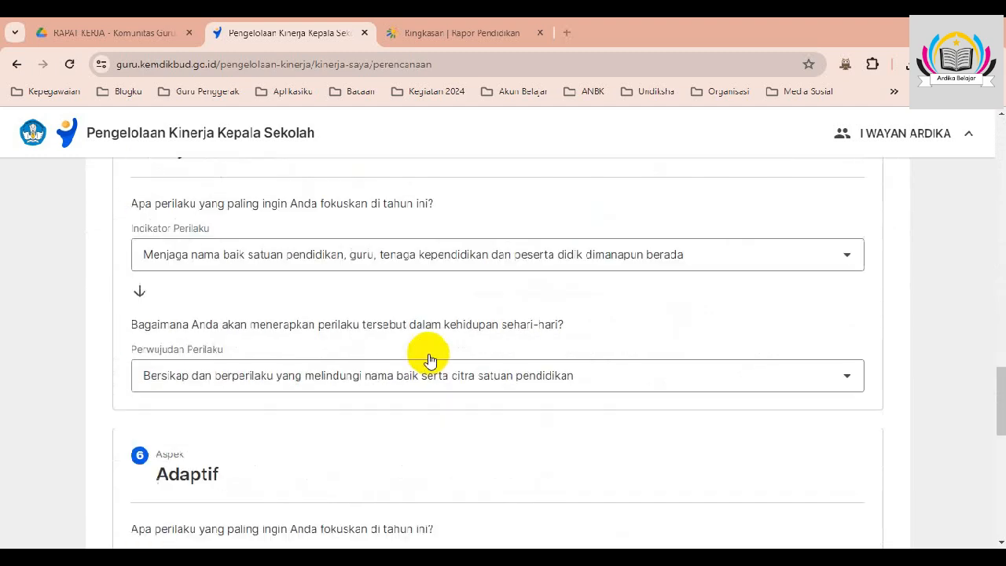
{"action": "scroll", "coordinate": [430, 360], "scroll_direction": "down", "scroll_amount": 10}
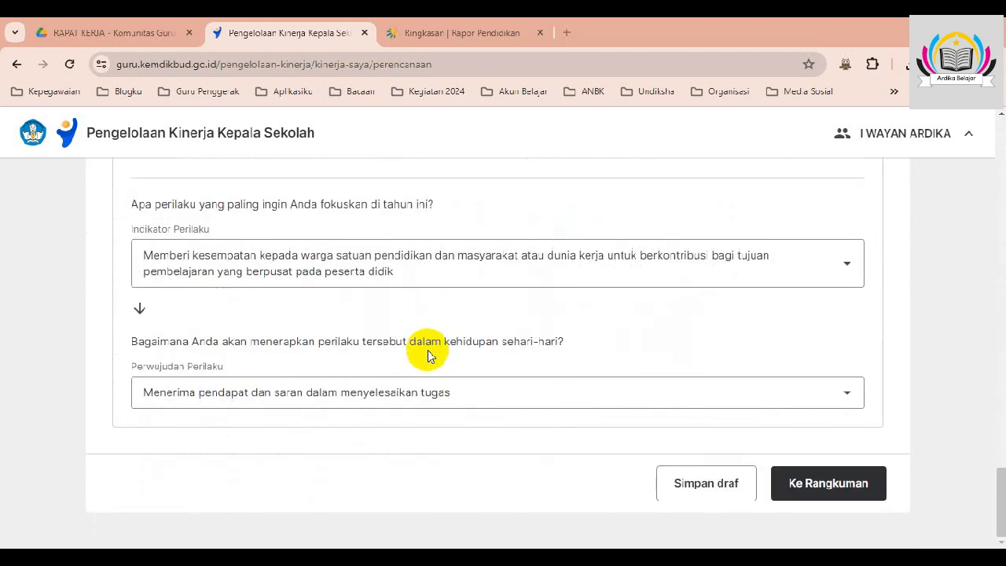
{"action": "scroll", "coordinate": [315, 326], "scroll_direction": "up", "scroll_amount": 3}
{"action": "scroll", "coordinate": [314, 329], "scroll_direction": "down", "scroll_amount": 1}
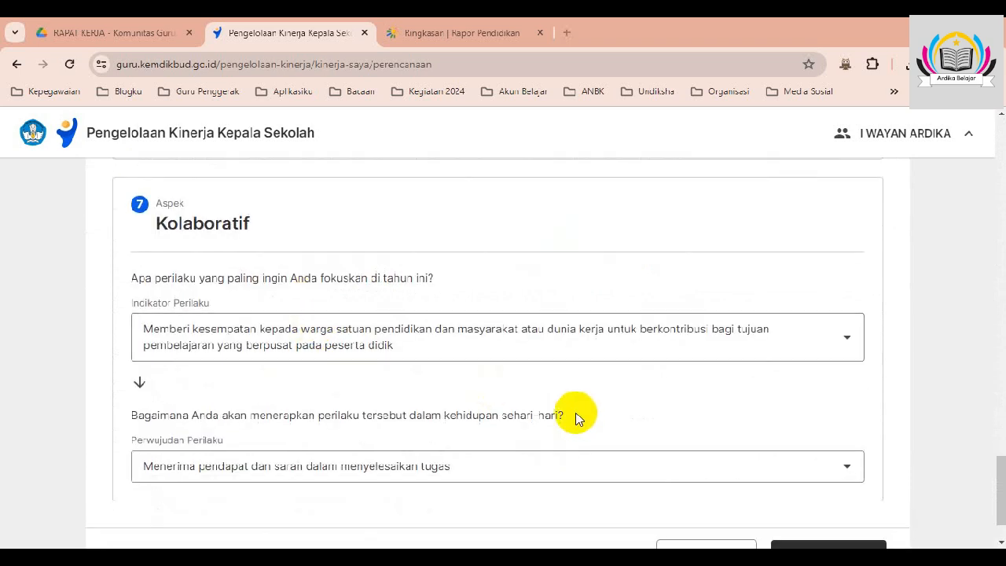
{"action": "scroll", "coordinate": [577, 419], "scroll_direction": "down", "scroll_amount": 1}
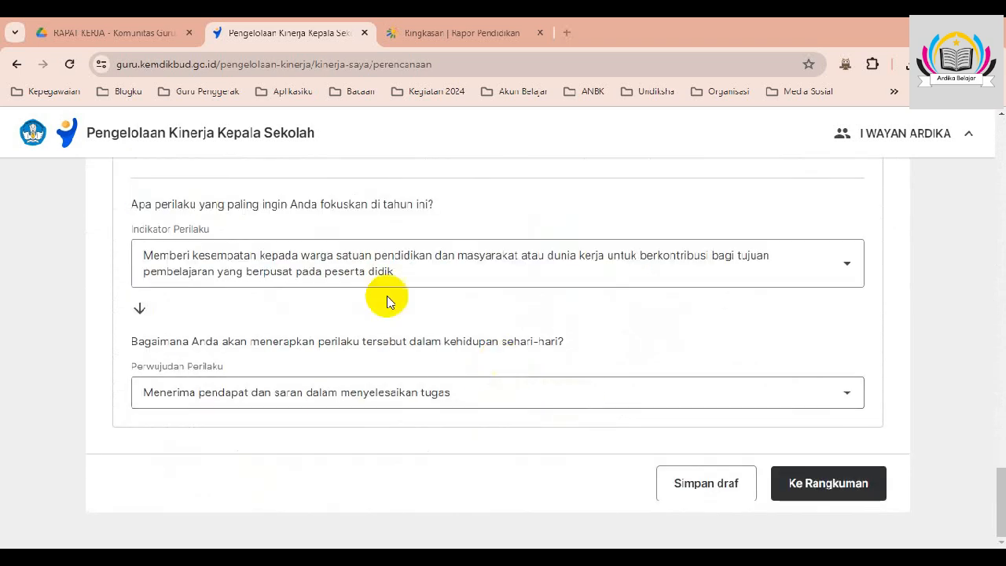
{"action": "scroll", "coordinate": [402, 288], "scroll_direction": "up", "scroll_amount": 1}
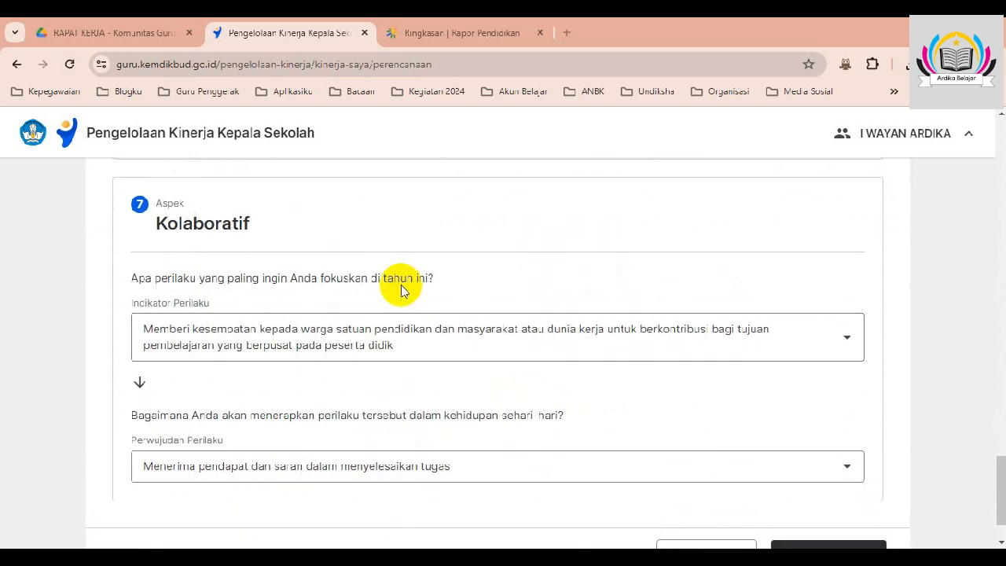
{"action": "scroll", "coordinate": [401, 291], "scroll_direction": "up", "scroll_amount": 1}
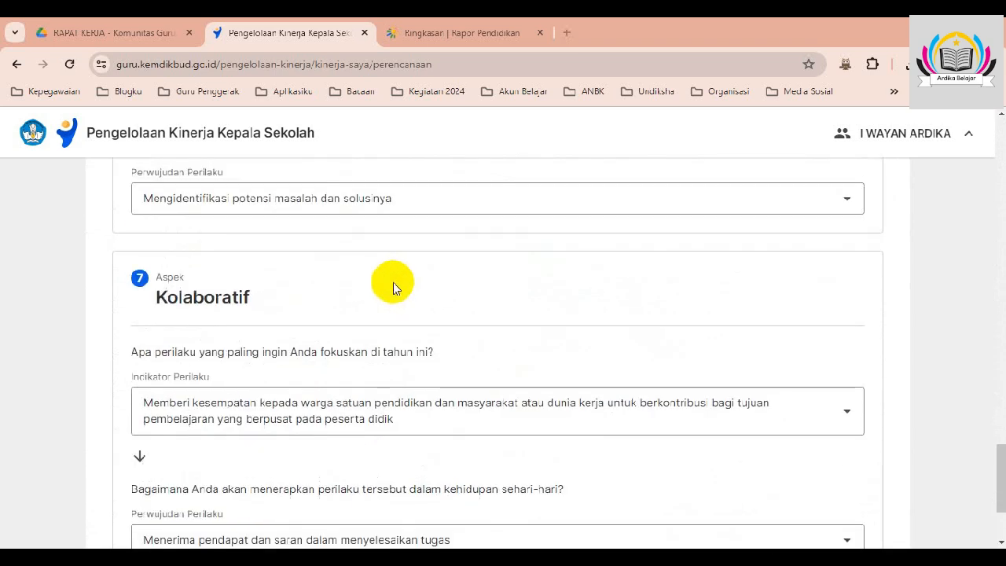
{"action": "scroll", "coordinate": [525, 338], "scroll_direction": "down", "scroll_amount": 2}
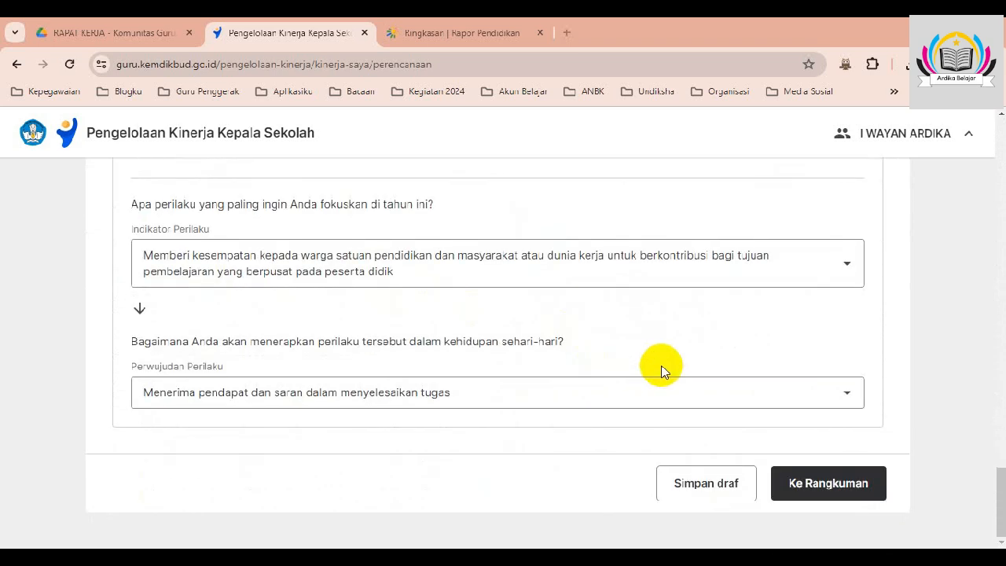
{"action": "left_click", "coordinate": [820, 490]}
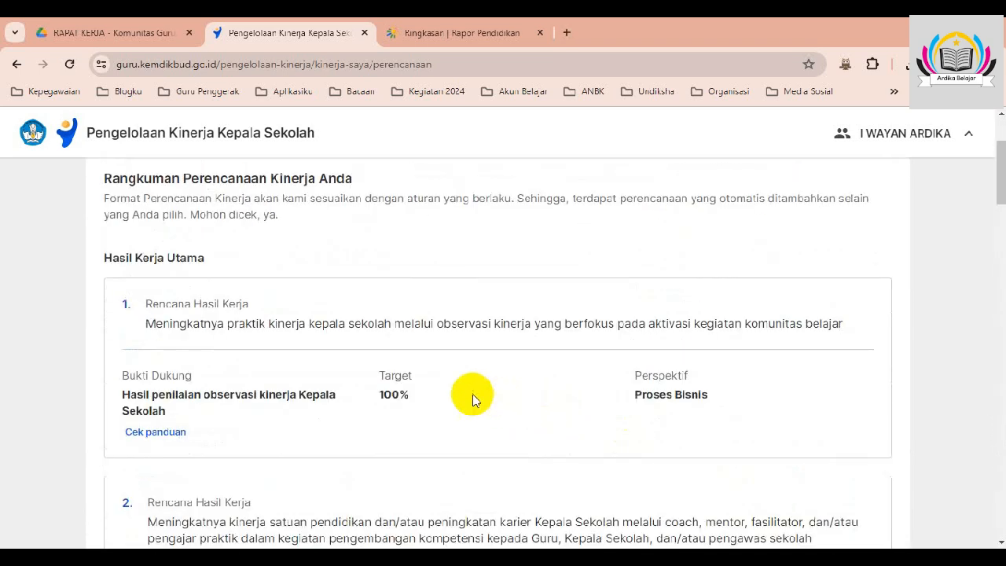
- Read the Rangkuman introduction and the first three Rencana Hasil Kerja entries, highlighting "pengajar praktik" in the second entry
{"action": "scroll", "coordinate": [440, 377], "scroll_direction": "up", "scroll_amount": 2}
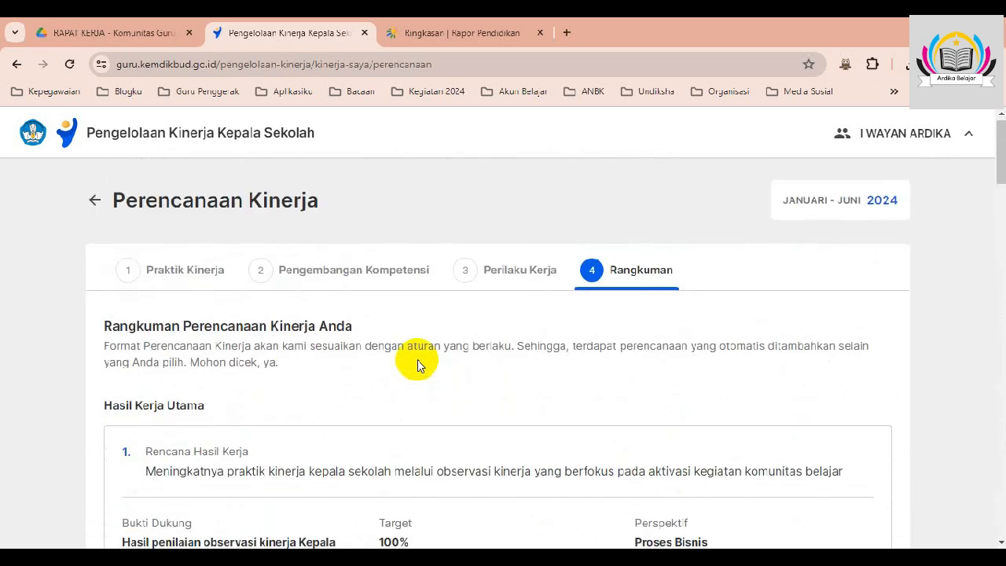
{"action": "scroll", "coordinate": [430, 372], "scroll_direction": "down", "scroll_amount": 1}
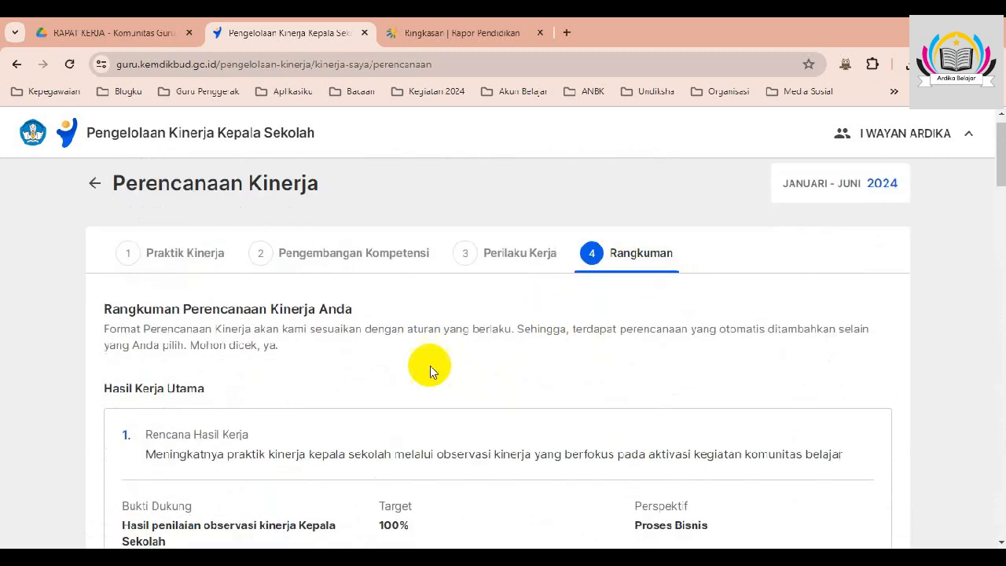
{"action": "scroll", "coordinate": [430, 366], "scroll_direction": "down", "scroll_amount": 3}
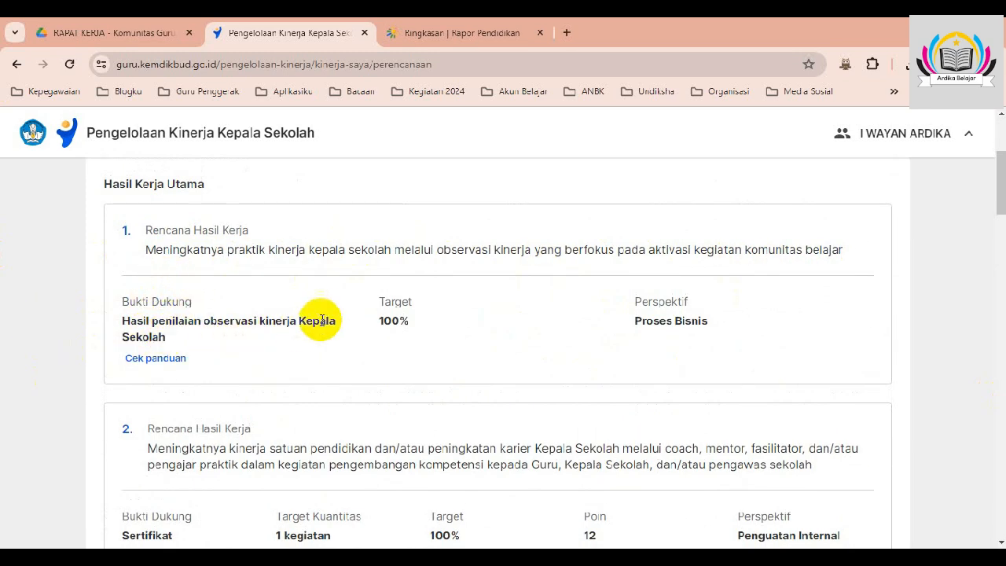
{"action": "scroll", "coordinate": [179, 334], "scroll_direction": "down", "scroll_amount": 2}
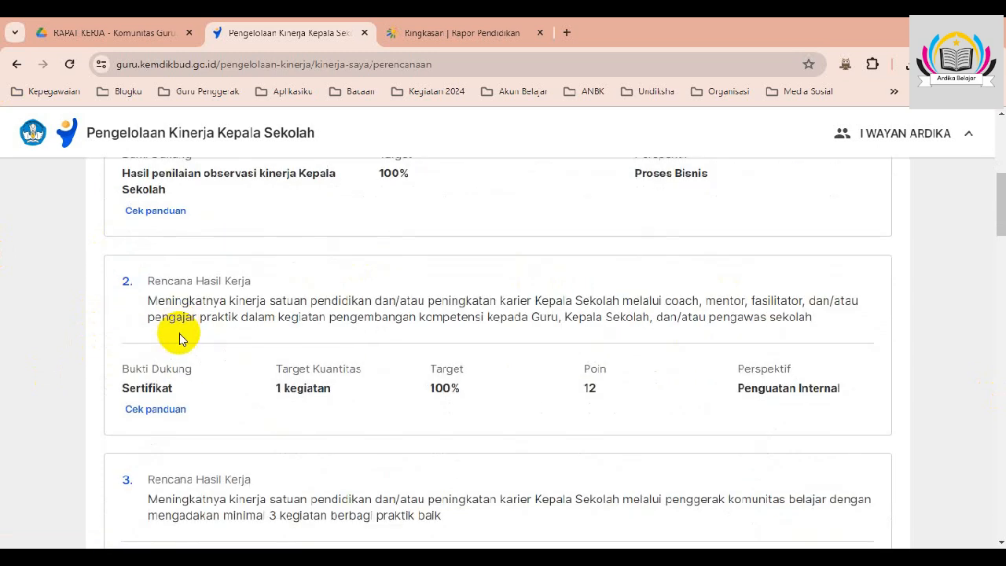
{"action": "scroll", "coordinate": [166, 318], "scroll_direction": "down", "scroll_amount": 1}
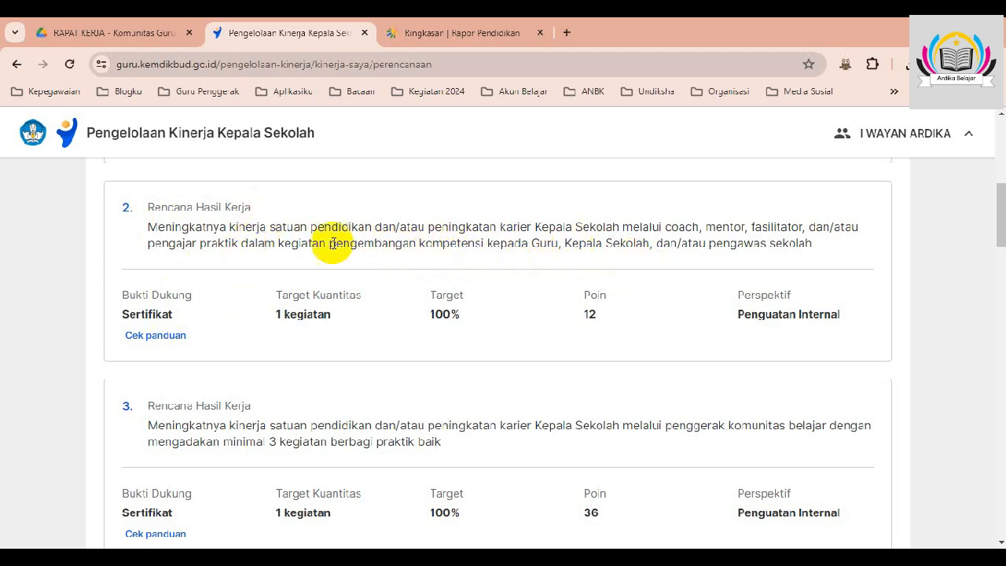
{"action": "left_click_drag", "start_coordinate": [161, 247], "coordinate": [234, 246]}
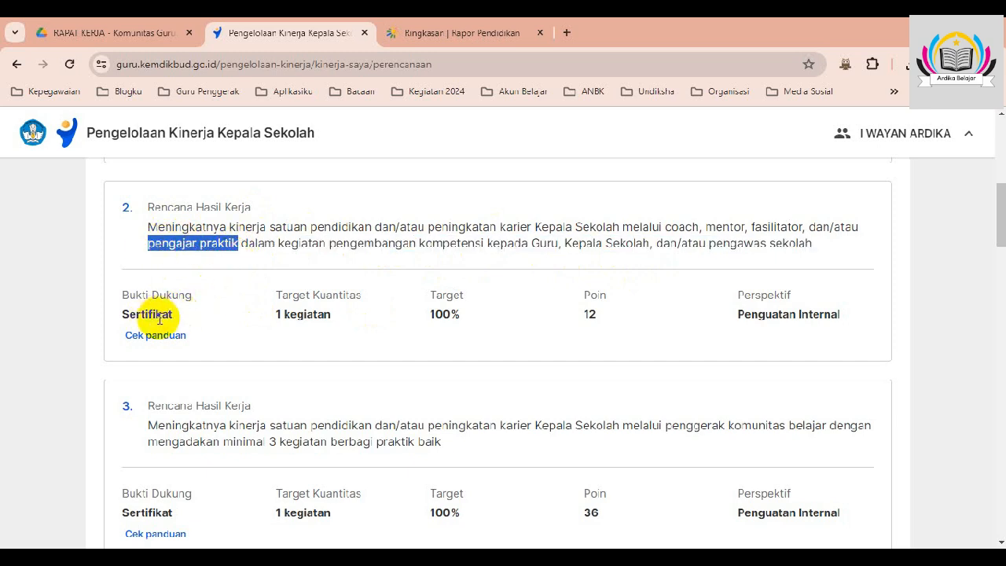
{"action": "scroll", "coordinate": [159, 315], "scroll_direction": "down", "scroll_amount": 1}
{"action": "scroll", "coordinate": [173, 323], "scroll_direction": "down", "scroll_amount": 2}
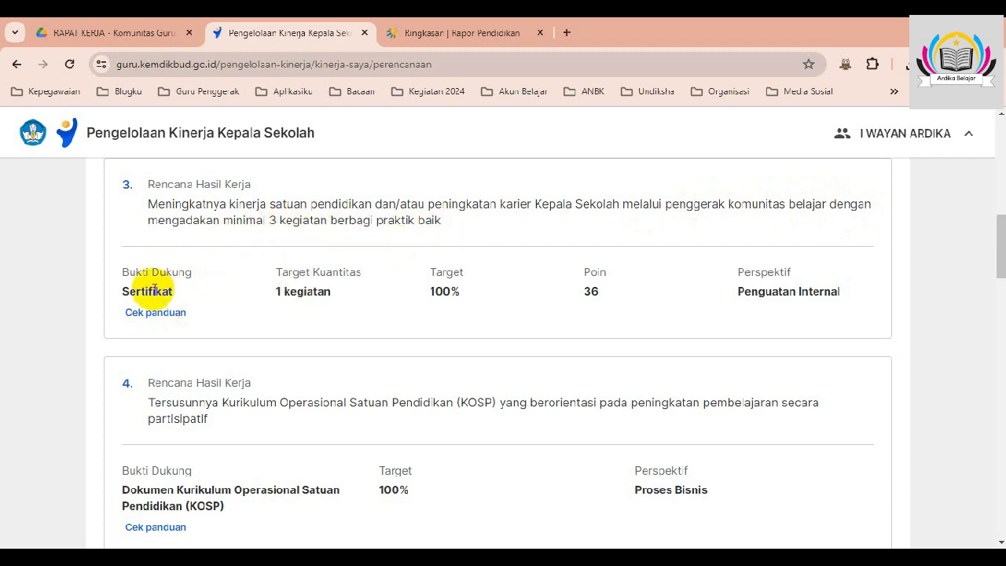
- Examine the Bukti Dukung, Target and Perspektif of Rencana Hasil Kerja entries 4 through 7
{"action": "scroll", "coordinate": [166, 295], "scroll_direction": "down", "scroll_amount": 2}
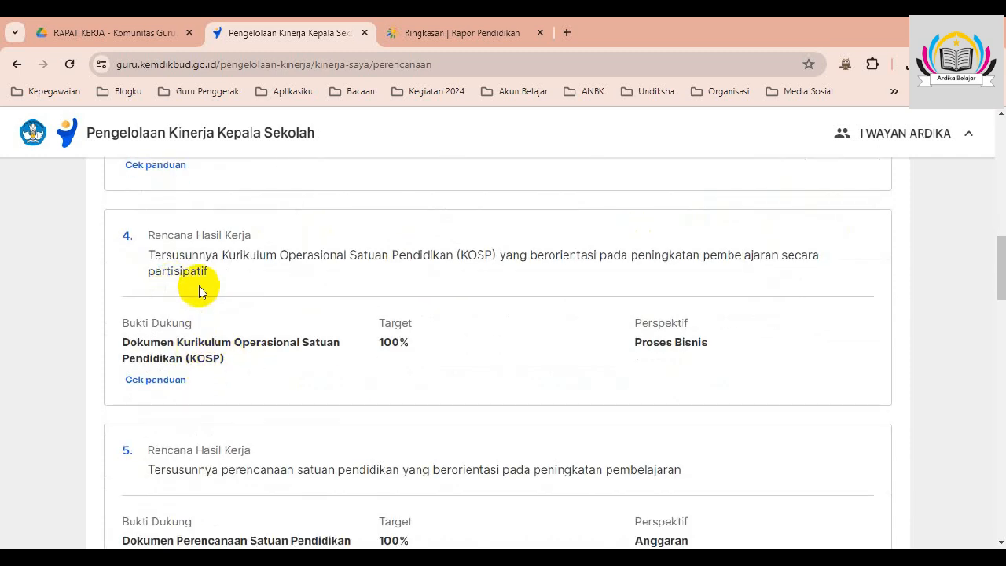
{"action": "scroll", "coordinate": [157, 327], "scroll_direction": "down", "scroll_amount": 1}
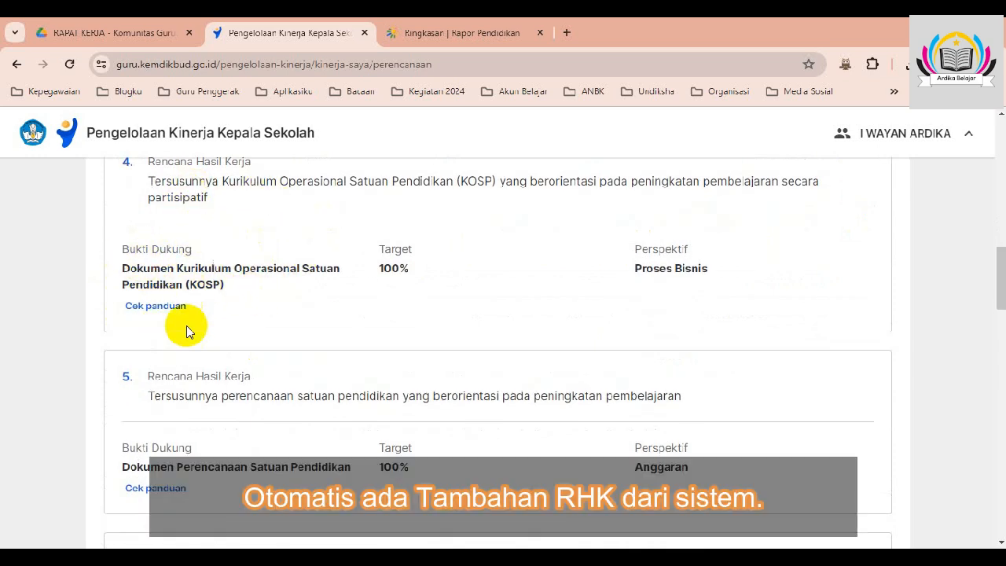
{"action": "scroll", "coordinate": [200, 302], "scroll_direction": "down", "scroll_amount": 2}
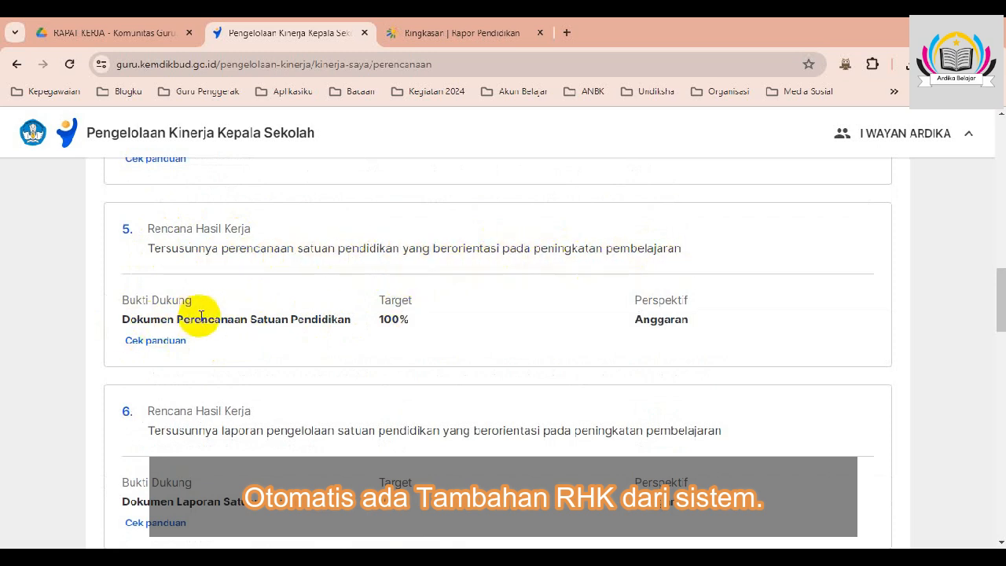
{"action": "scroll", "coordinate": [197, 319], "scroll_direction": "down", "scroll_amount": 1}
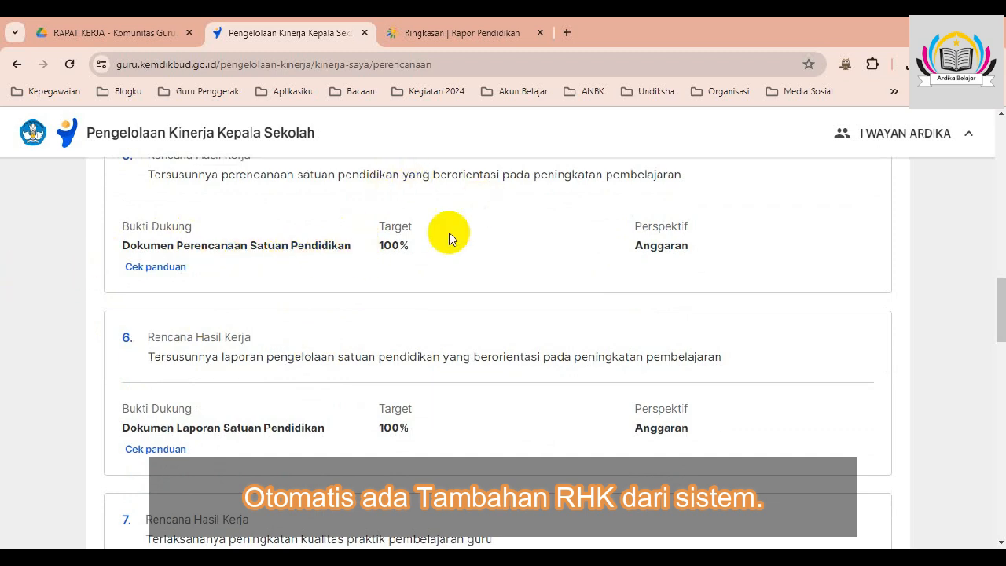
{"action": "scroll", "coordinate": [314, 351], "scroll_direction": "down", "scroll_amount": 1}
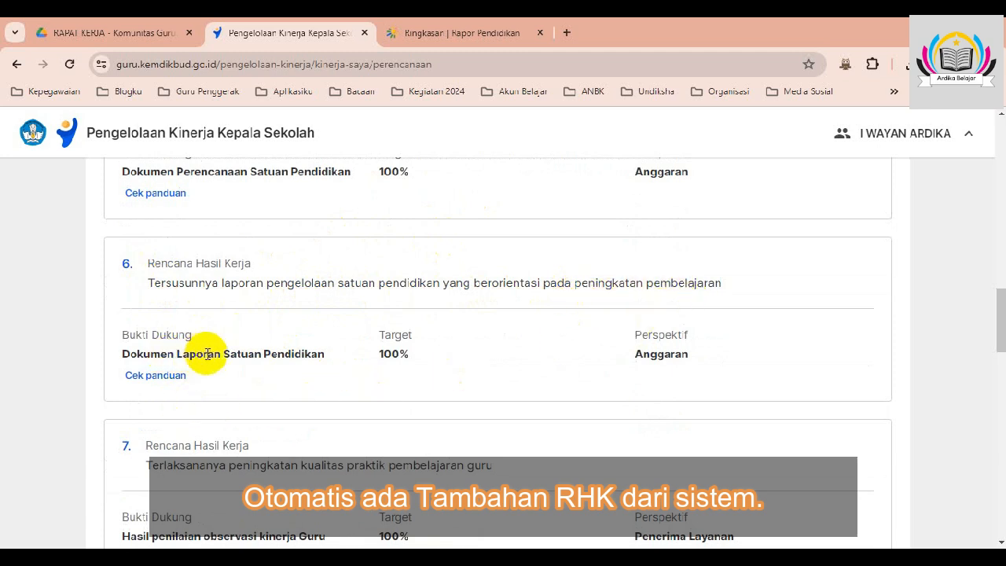
{"action": "scroll", "coordinate": [341, 373], "scroll_direction": "down", "scroll_amount": 2}
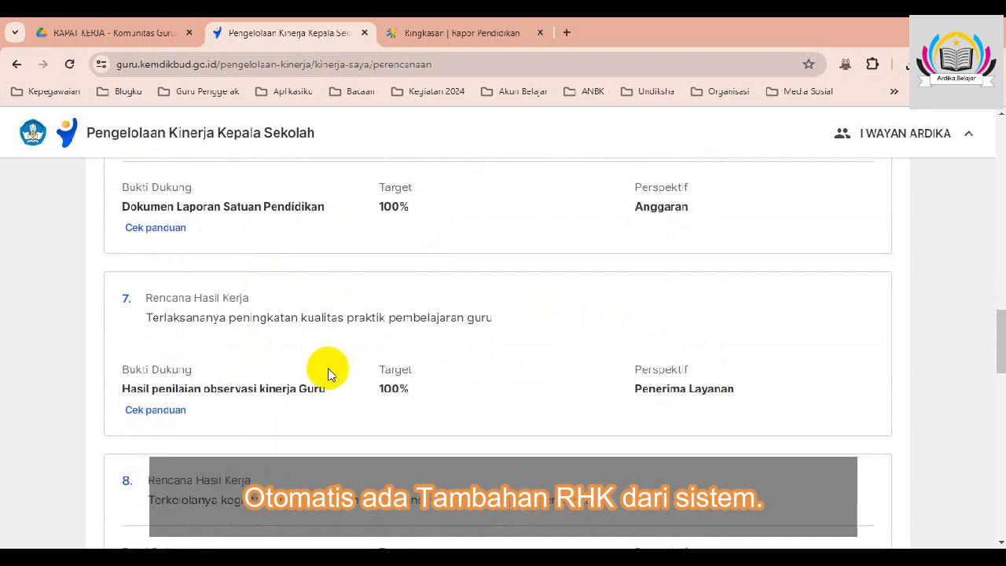
{"action": "scroll", "coordinate": [181, 326], "scroll_direction": "down", "scroll_amount": 1}
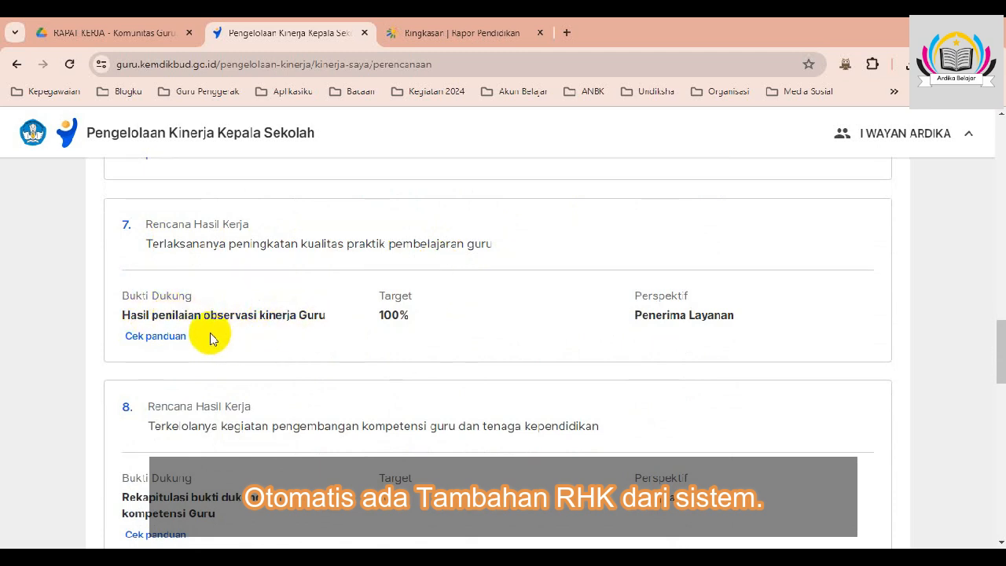
- Examine the Bukti Dukung of Rencana Hasil Kerja entries 8 through 10, highlighting "Rangkuman Kehadiran Guru" in entry 9
{"action": "scroll", "coordinate": [211, 338], "scroll_direction": "down", "scroll_amount": 2}
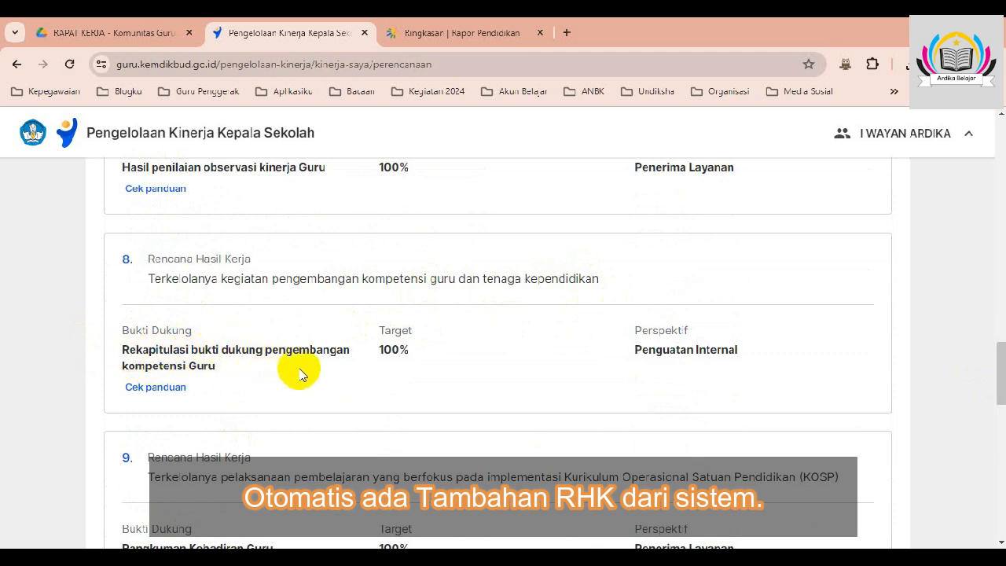
{"action": "scroll", "coordinate": [225, 371], "scroll_direction": "down", "scroll_amount": 3}
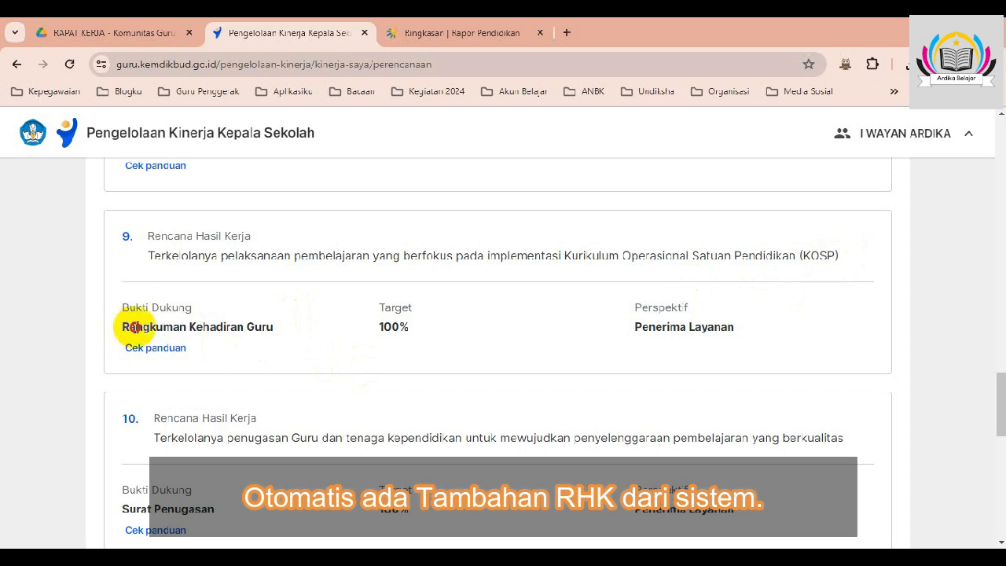
{"action": "left_click_drag", "start_coordinate": [131, 327], "coordinate": [281, 333]}
{"action": "left_click", "coordinate": [280, 333]}
{"action": "scroll", "coordinate": [281, 334], "scroll_direction": "down", "scroll_amount": 2}
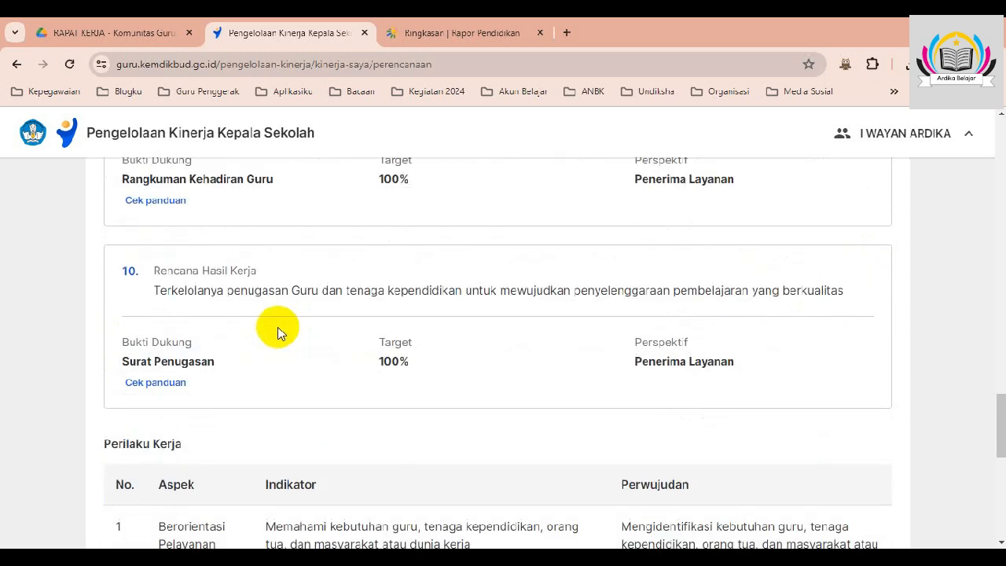
{"action": "scroll", "coordinate": [267, 322], "scroll_direction": "down", "scroll_amount": 1}
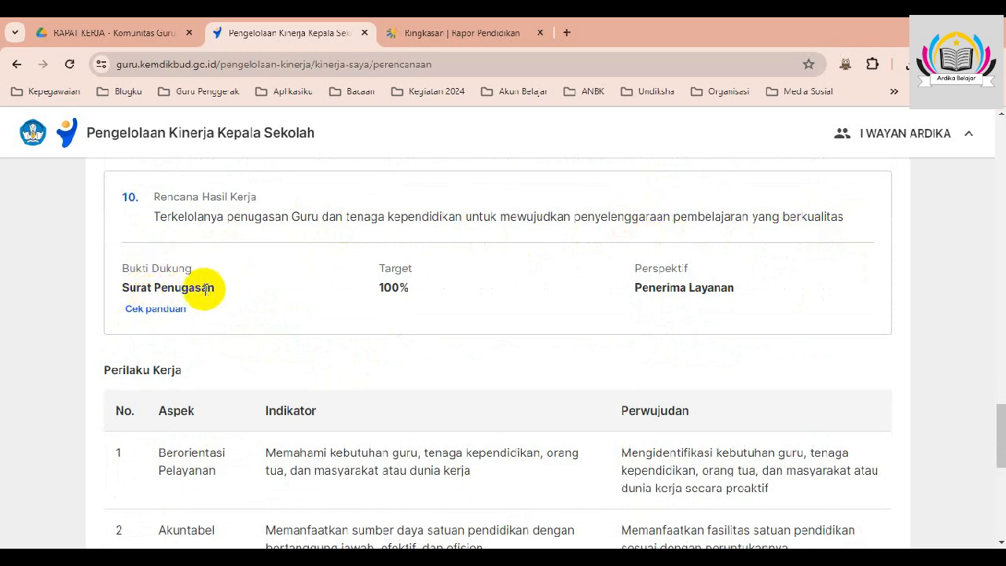
- Check the Indikator and Perwujudan of all seven aspects in the summary's Perilaku Kerja table
{"action": "scroll", "coordinate": [205, 291], "scroll_direction": "down", "scroll_amount": 4}
{"action": "scroll", "coordinate": [217, 315], "scroll_direction": "up", "scroll_amount": 2}
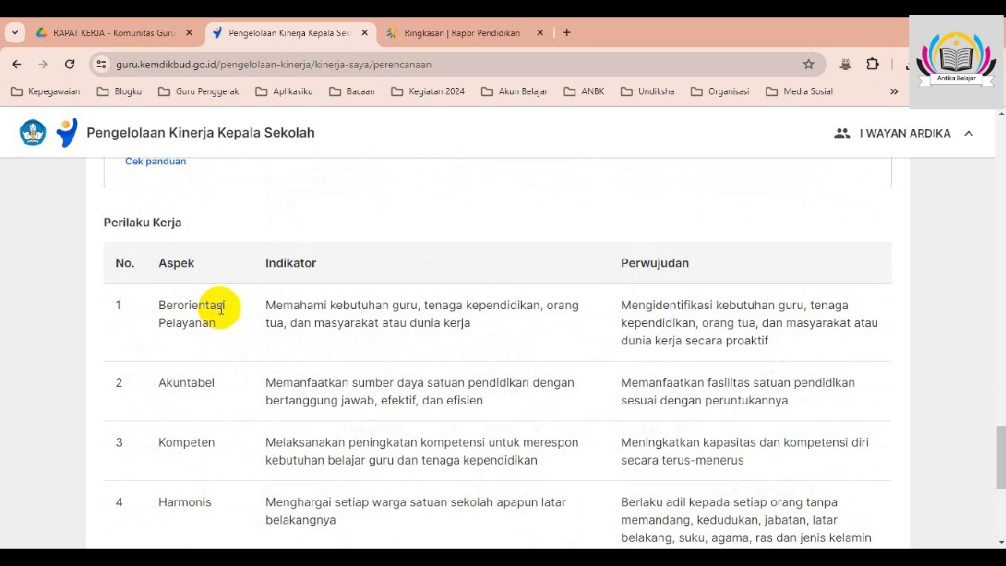
{"action": "scroll", "coordinate": [440, 334], "scroll_direction": "down", "scroll_amount": 1}
{"action": "scroll", "coordinate": [444, 335], "scroll_direction": "down", "scroll_amount": 3}
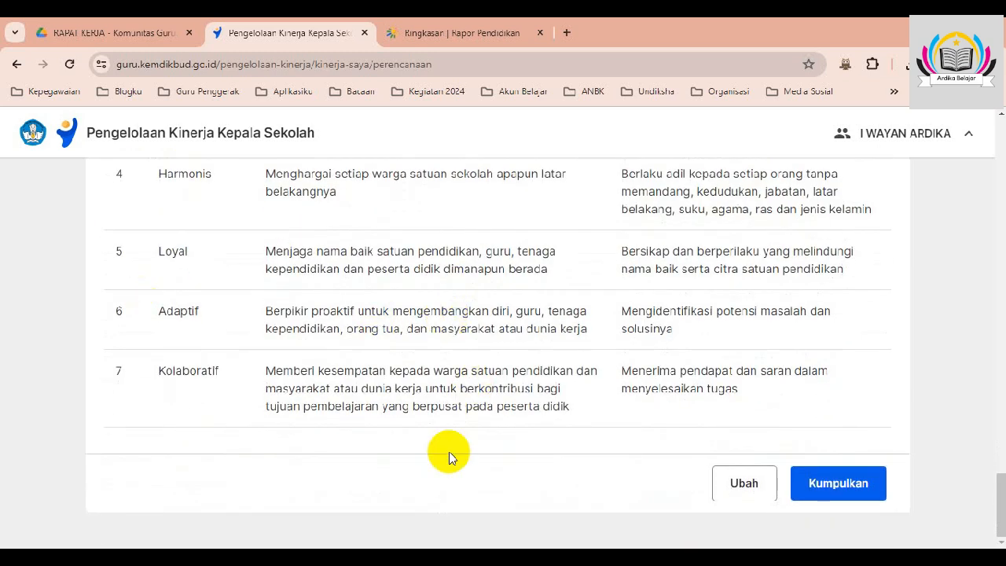
- Recheck the summarised Rencana Hasil Kerja entries and the Perilaku Kerja table before submitting the plan
{"action": "scroll", "coordinate": [652, 399], "scroll_direction": "up", "scroll_amount": 5}
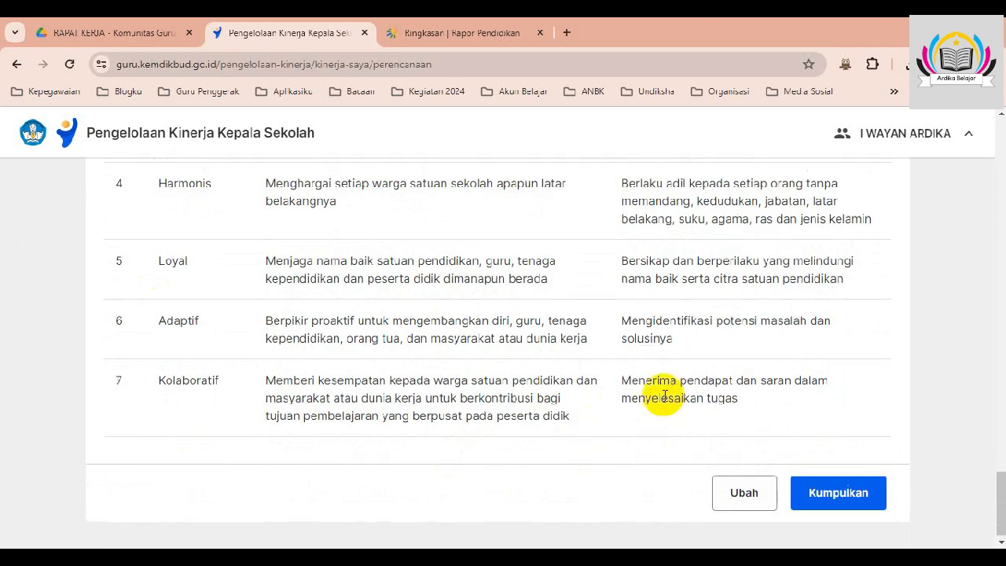
{"action": "scroll", "coordinate": [626, 395], "scroll_direction": "up", "scroll_amount": 7}
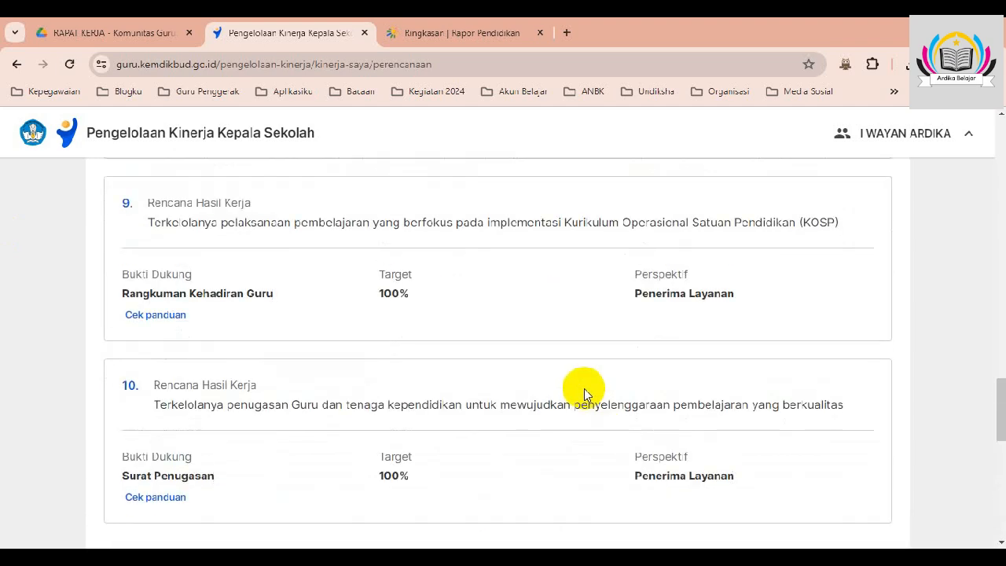
{"action": "scroll", "coordinate": [584, 388], "scroll_direction": "up", "scroll_amount": 2}
{"action": "scroll", "coordinate": [585, 389], "scroll_direction": "down", "scroll_amount": 10}
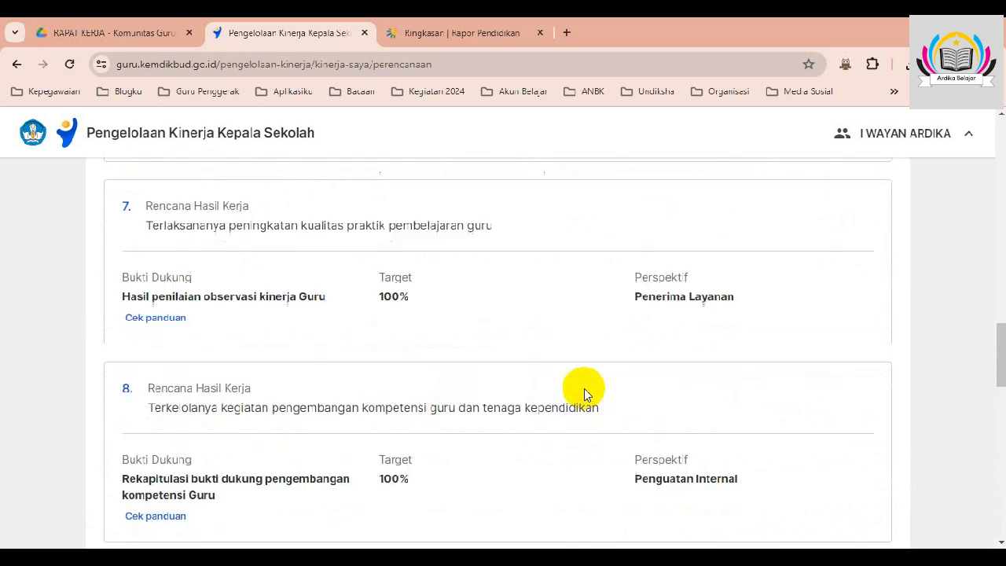
{"action": "scroll", "coordinate": [932, 467], "scroll_direction": "down", "scroll_amount": 5}
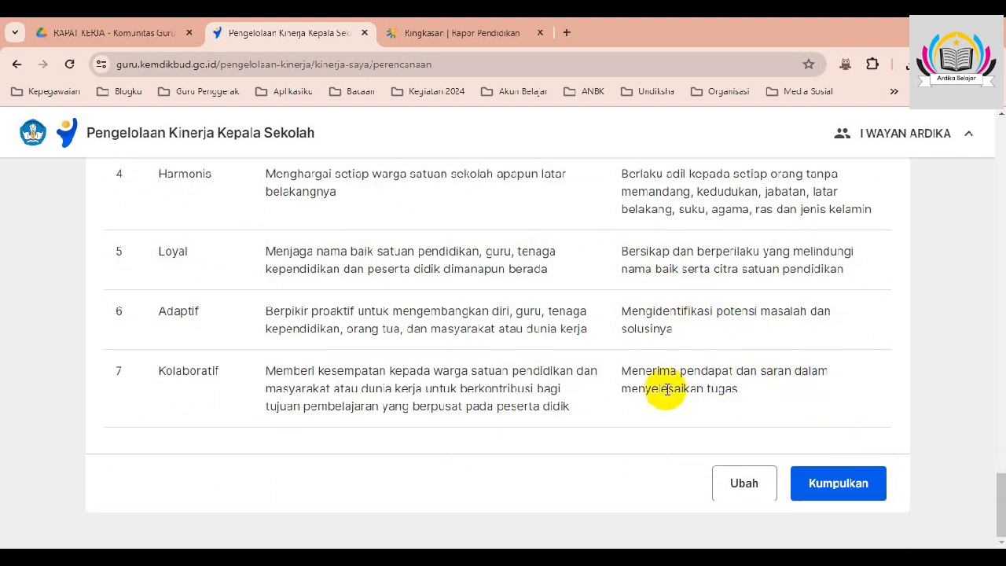
{"action": "scroll", "coordinate": [667, 388], "scroll_direction": "up", "scroll_amount": 2}
{"action": "scroll", "coordinate": [667, 388], "scroll_direction": "up", "scroll_amount": 15}
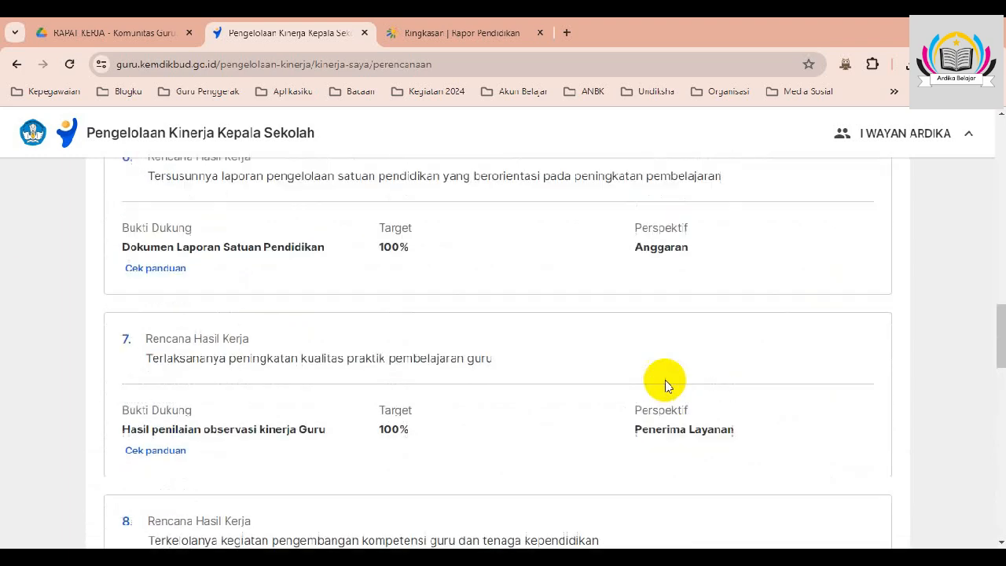
{"action": "scroll", "coordinate": [666, 385], "scroll_direction": "down", "scroll_amount": 15}
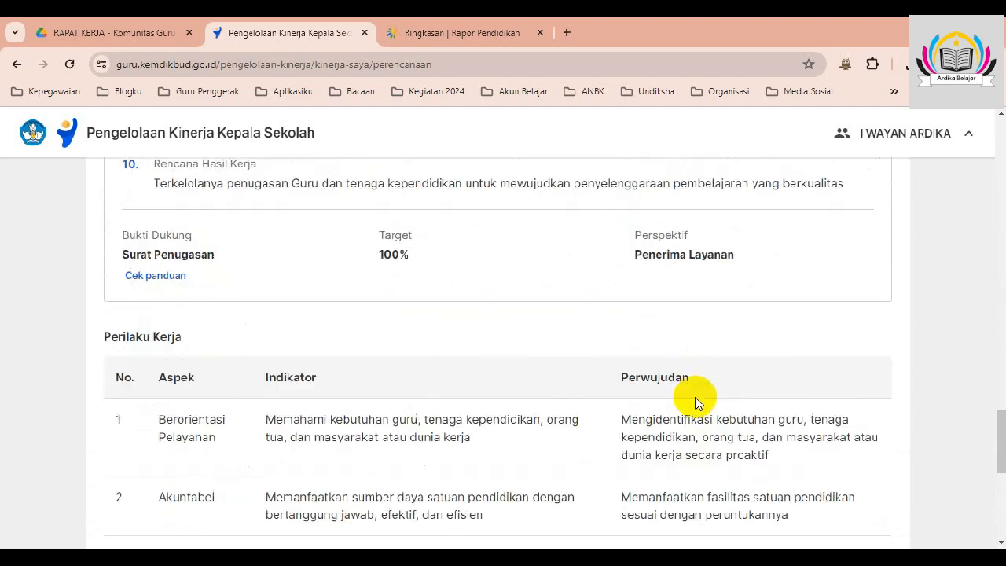
- Reopen the plan for editing from the Rangkuman and review the selected Praktik Kinerja option
{"action": "scroll", "coordinate": [702, 397], "scroll_direction": "down", "scroll_amount": 3}
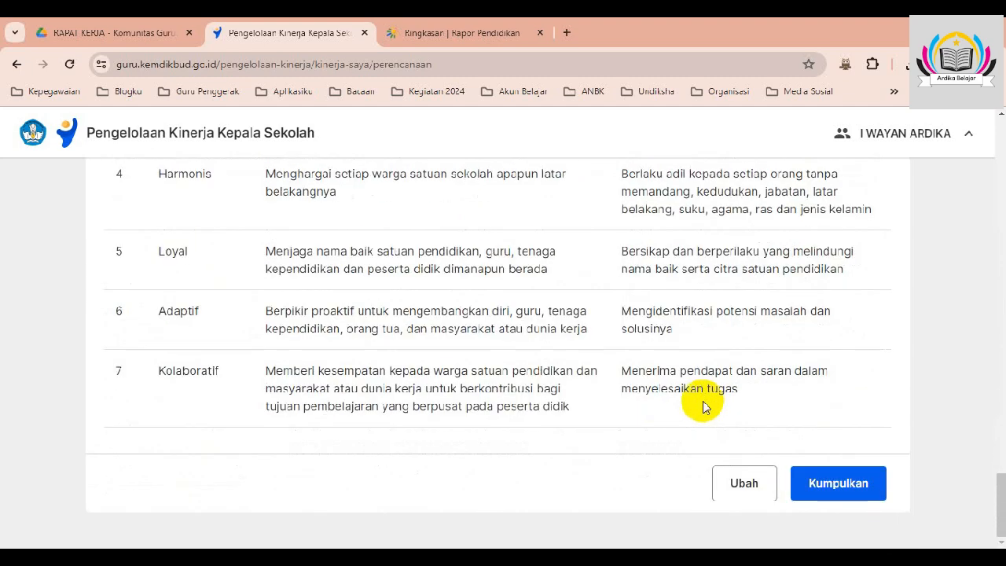
{"action": "left_click", "coordinate": [737, 485]}
{"action": "scroll", "coordinate": [582, 401], "scroll_direction": "down", "scroll_amount": 4}
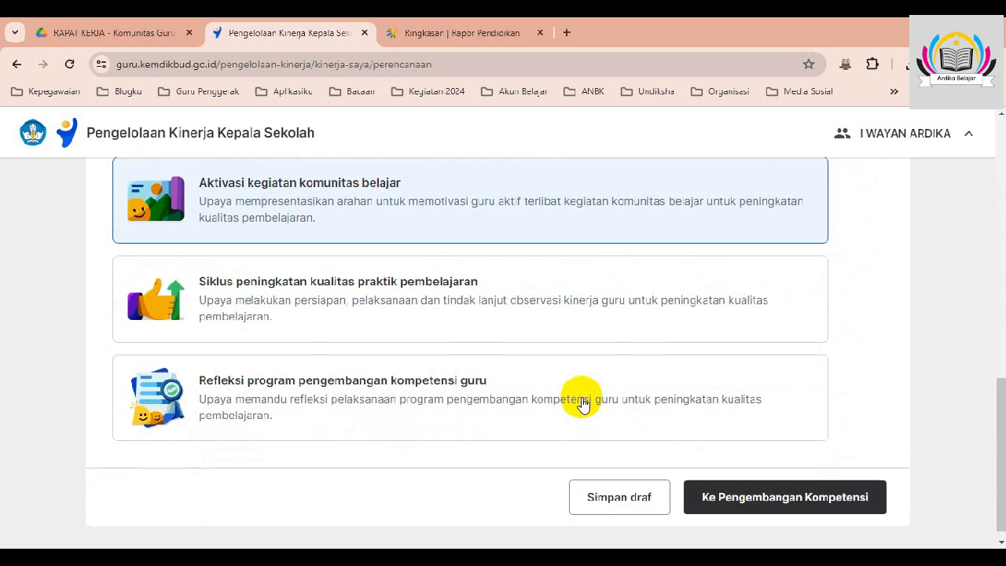
{"action": "scroll", "coordinate": [382, 366], "scroll_direction": "up", "scroll_amount": 2}
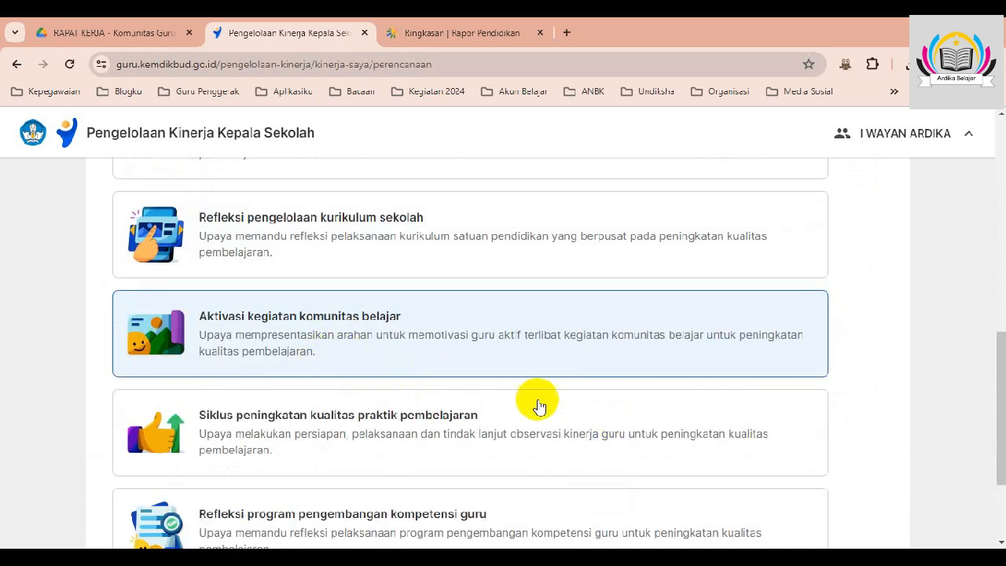
{"action": "scroll", "coordinate": [543, 401], "scroll_direction": "down", "scroll_amount": 2}
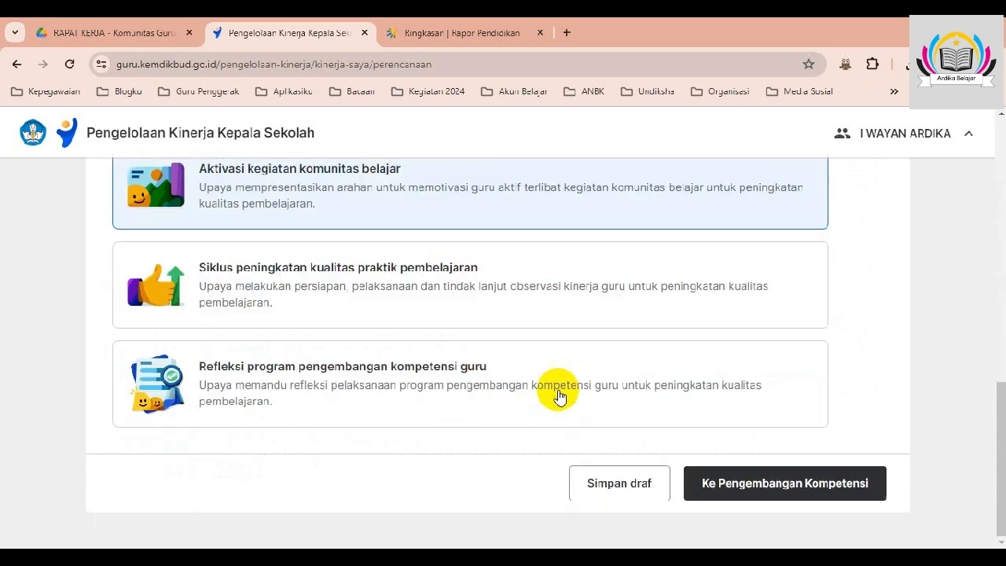
- Continue to Pengembangan Kompetensi and review the total points and both Rencana Hasil Kerja entries
{"action": "left_click", "coordinate": [735, 481]}
{"action": "scroll", "coordinate": [360, 348], "scroll_direction": "down", "scroll_amount": 2}
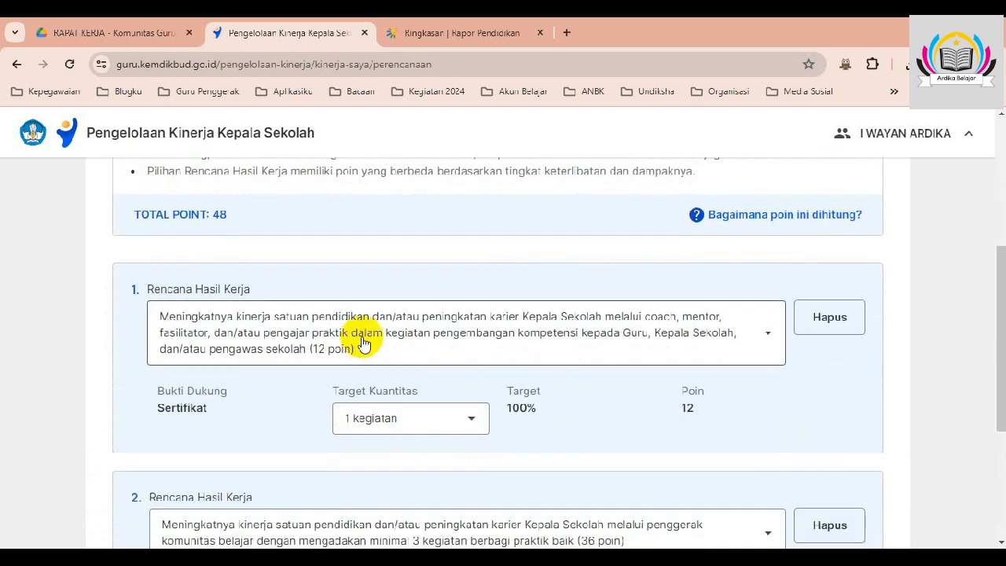
{"action": "scroll", "coordinate": [361, 343], "scroll_direction": "down", "scroll_amount": 2}
{"action": "scroll", "coordinate": [269, 303], "scroll_direction": "up", "scroll_amount": 3}
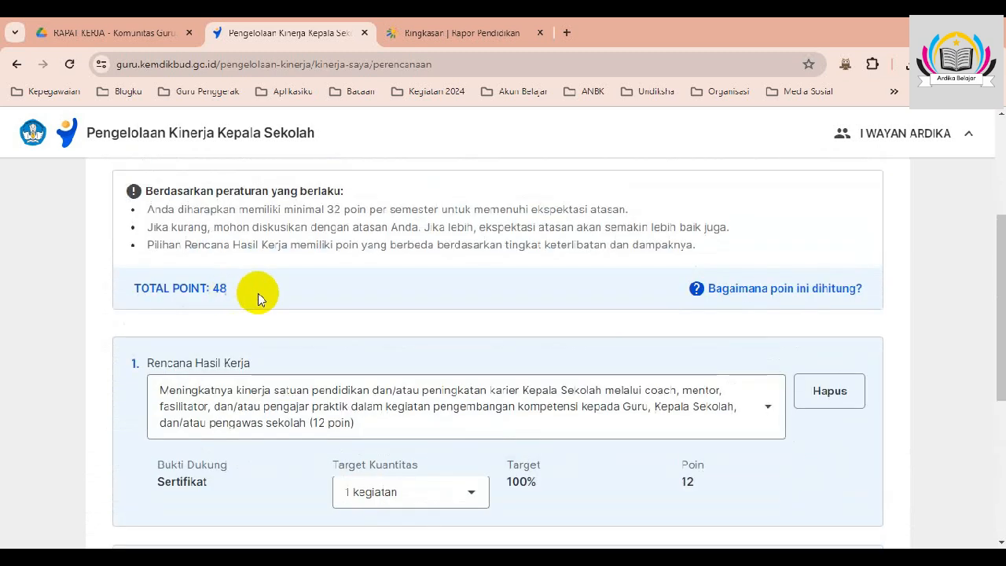
{"action": "scroll", "coordinate": [260, 299], "scroll_direction": "down", "scroll_amount": 5}
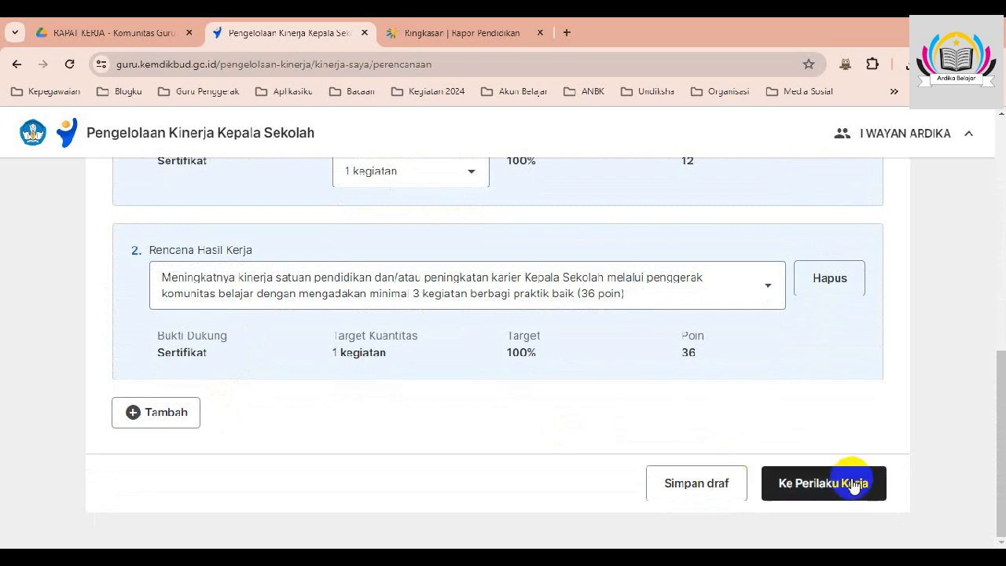
- Continue to Perilaku Kerja, check the Indikator and Perwujudan choices through the last aspect, and save the plan as a draft
{"action": "left_click", "coordinate": [857, 495]}
{"action": "scroll", "coordinate": [653, 399], "scroll_direction": "down", "scroll_amount": 4}
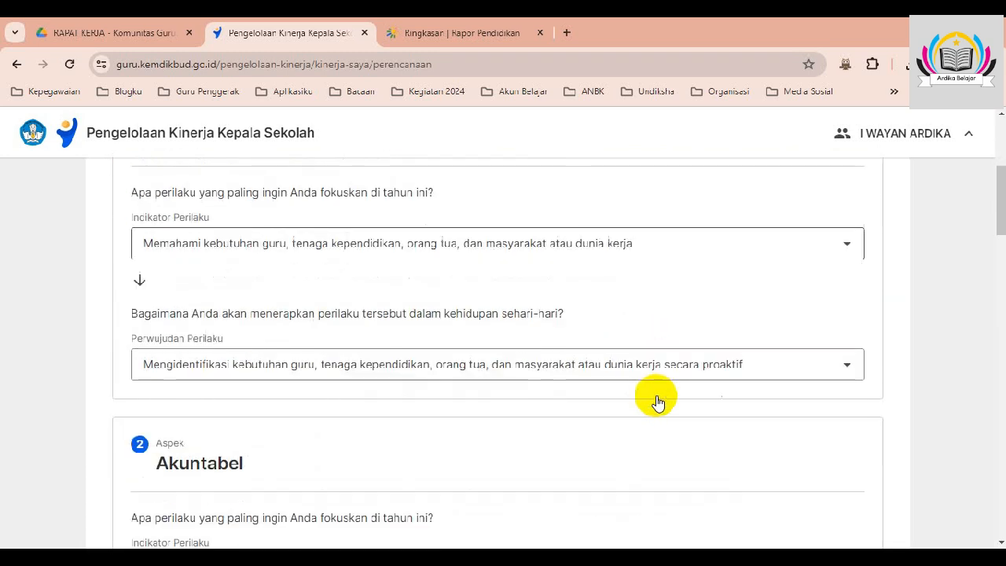
{"action": "scroll", "coordinate": [658, 401], "scroll_direction": "down", "scroll_amount": 7}
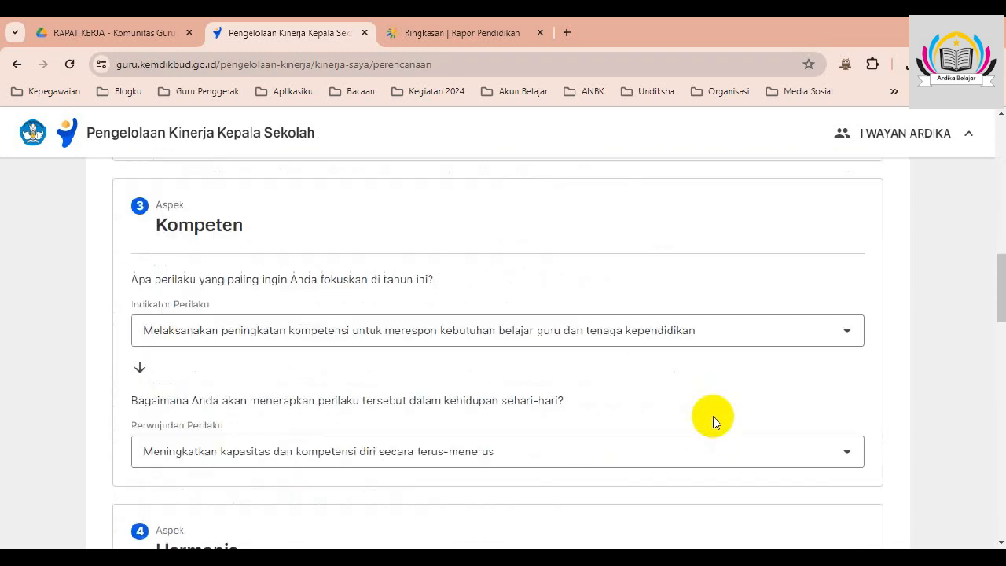
{"action": "scroll", "coordinate": [712, 420], "scroll_direction": "down", "scroll_amount": 9}
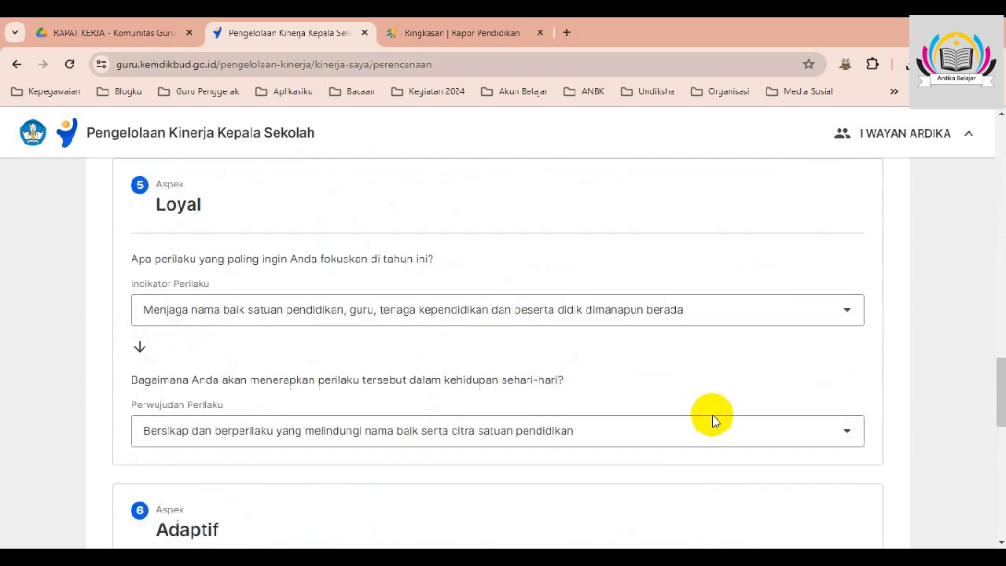
{"action": "scroll", "coordinate": [712, 421], "scroll_direction": "down", "scroll_amount": 8}
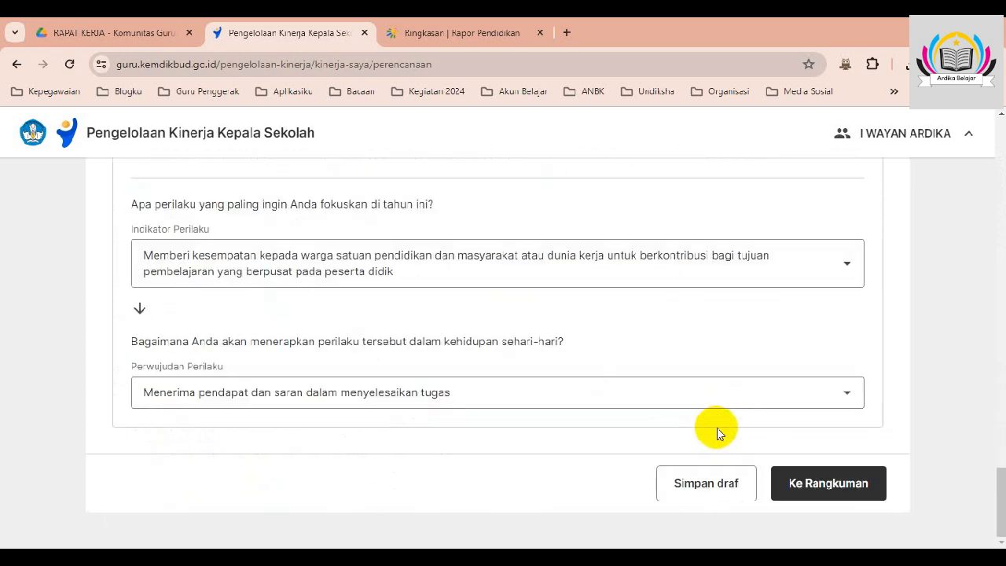
{"action": "left_click", "coordinate": [712, 490]}
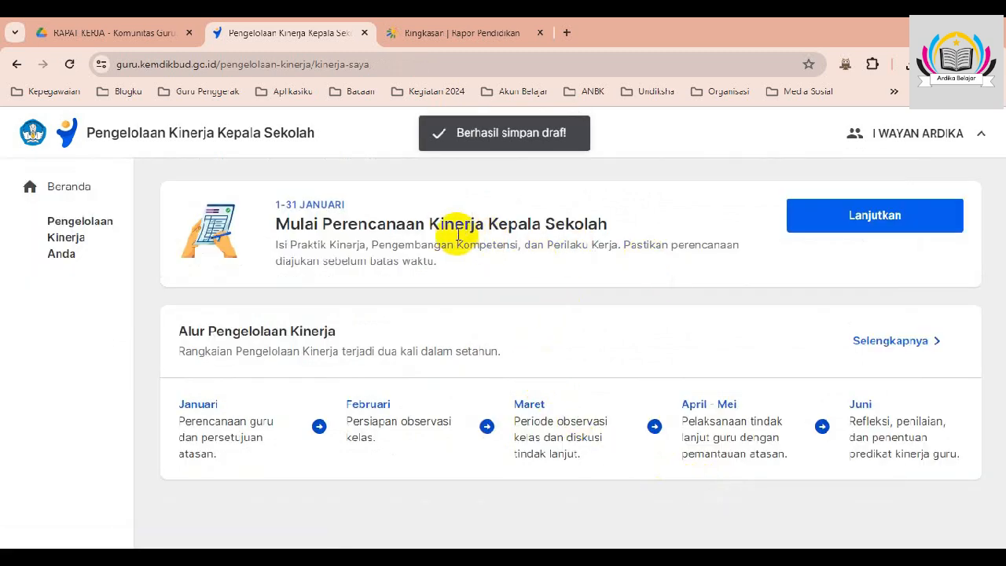
- Resume the saved performance plan and save it as a draft again from the Praktik Kinerja section
{"action": "left_click", "coordinate": [860, 218]}
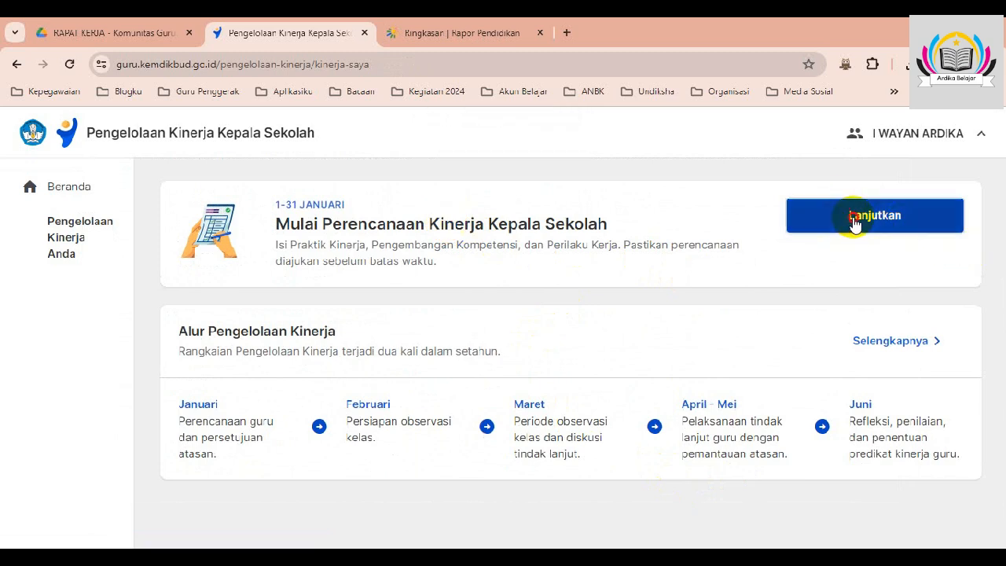
{"action": "scroll", "coordinate": [517, 333], "scroll_direction": "down", "scroll_amount": 10}
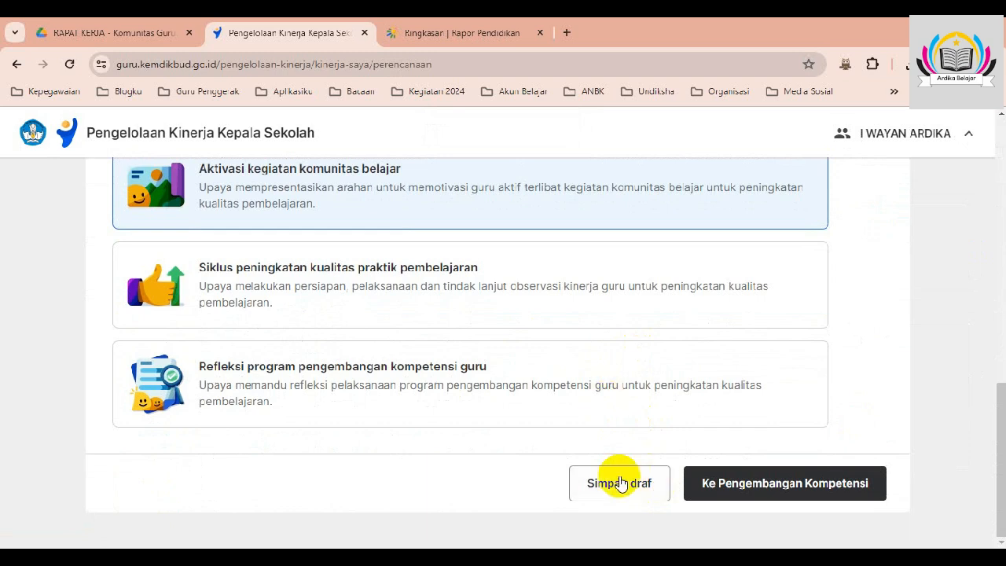
{"action": "left_click", "coordinate": [637, 493]}
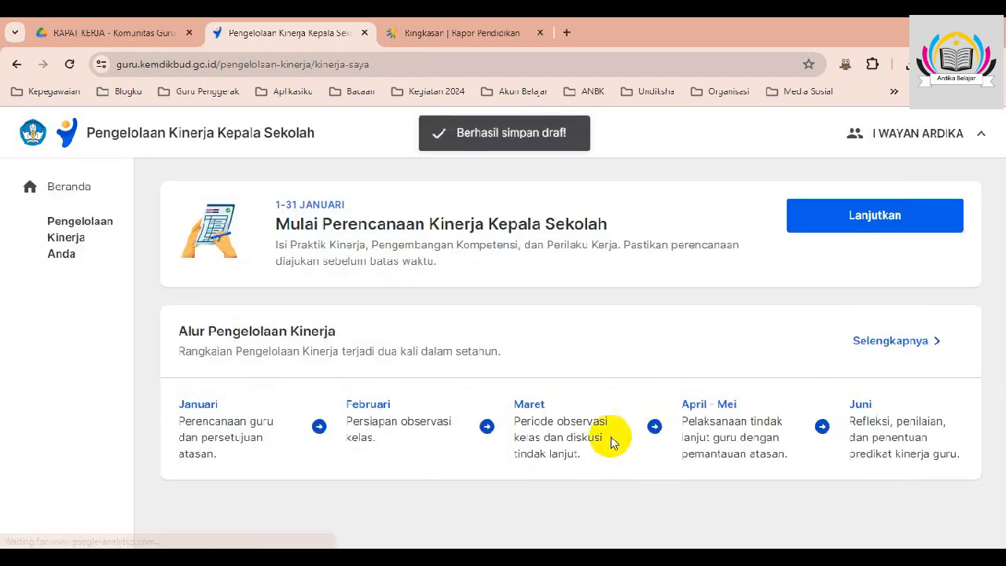